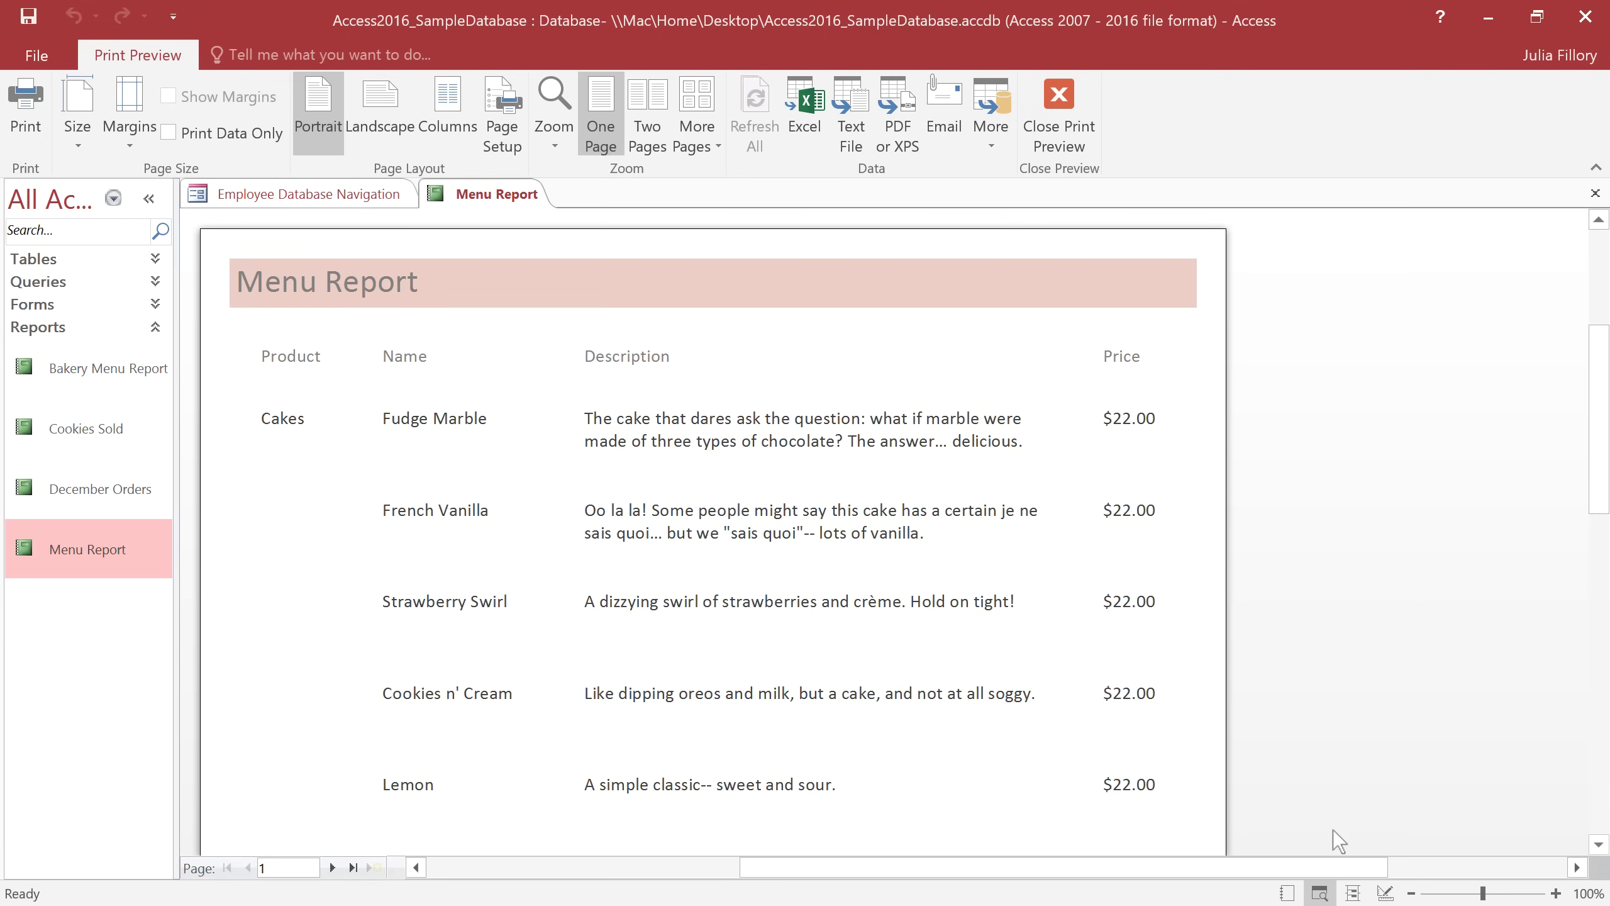
# Step: In Layout View, set the Product, Name, Description and Price fields to Cambria (Header)
pyautogui.click(1353, 891)
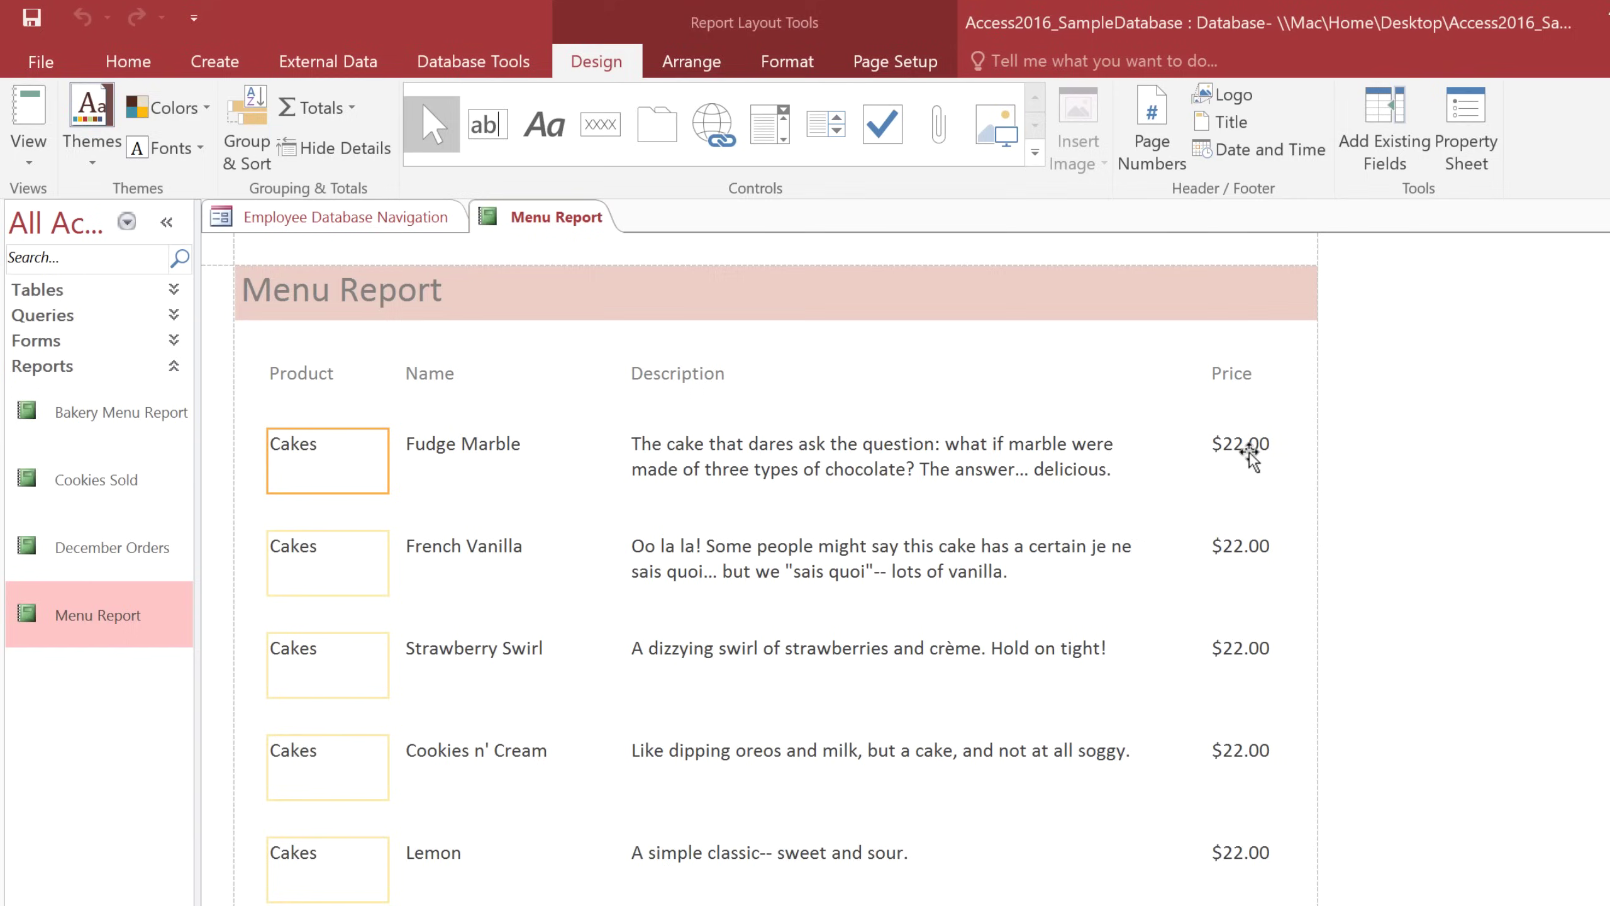
pyautogui.click(1245, 450)
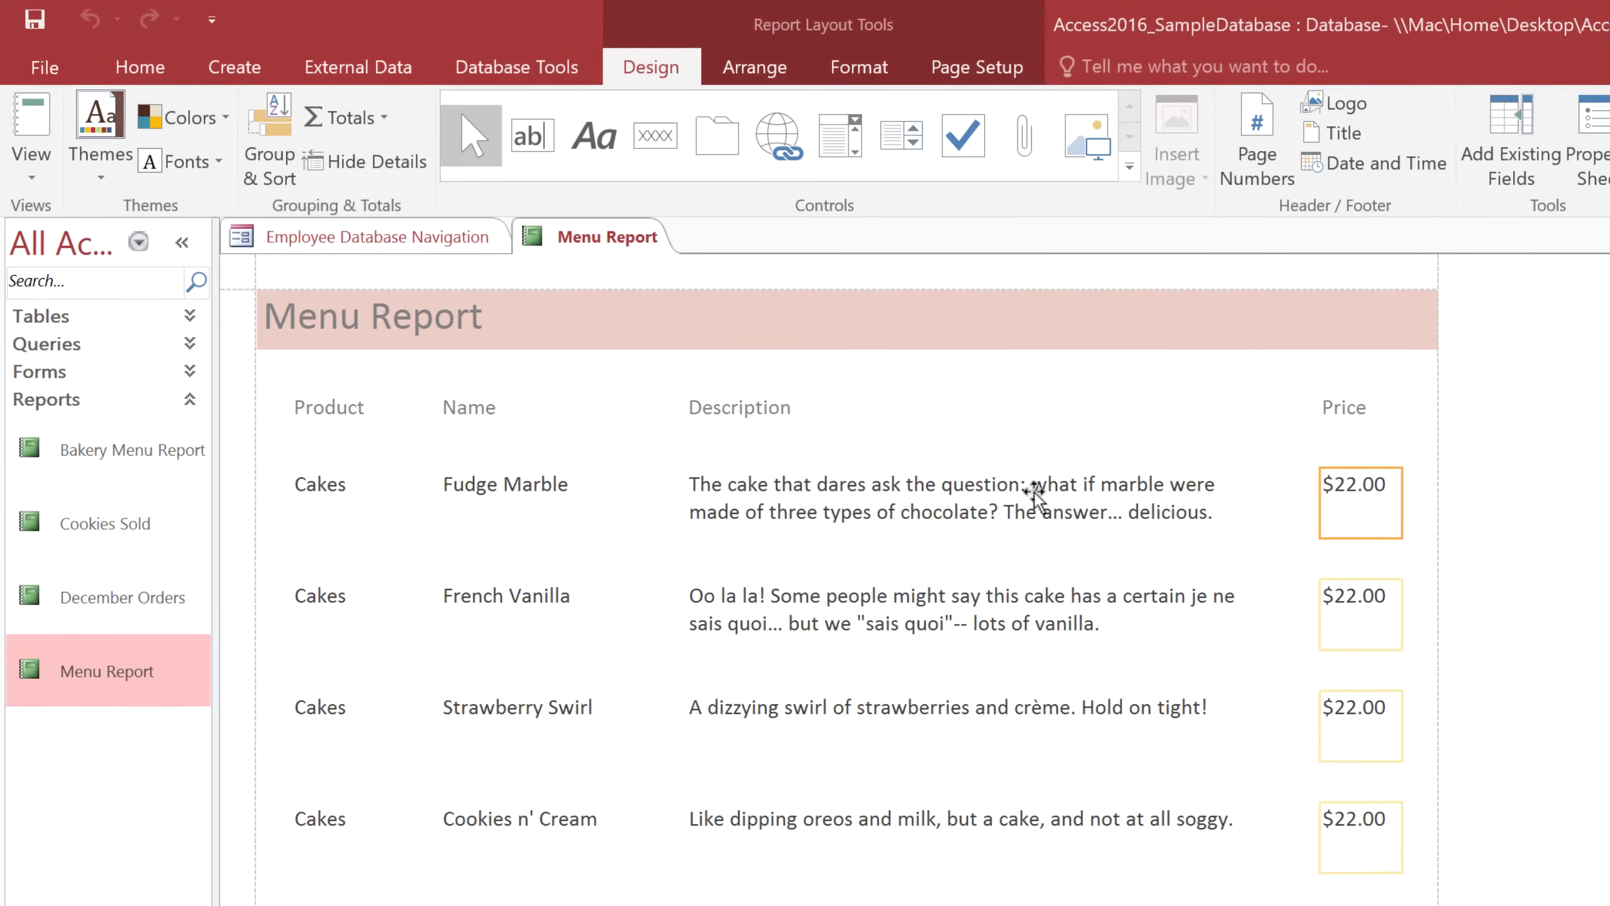
pyautogui.keyDown('shift'); pyautogui.click(1033, 494); pyautogui.keyUp('shift')
pyautogui.keyDown('shift'); pyautogui.click(532, 494); pyautogui.keyUp('shift')
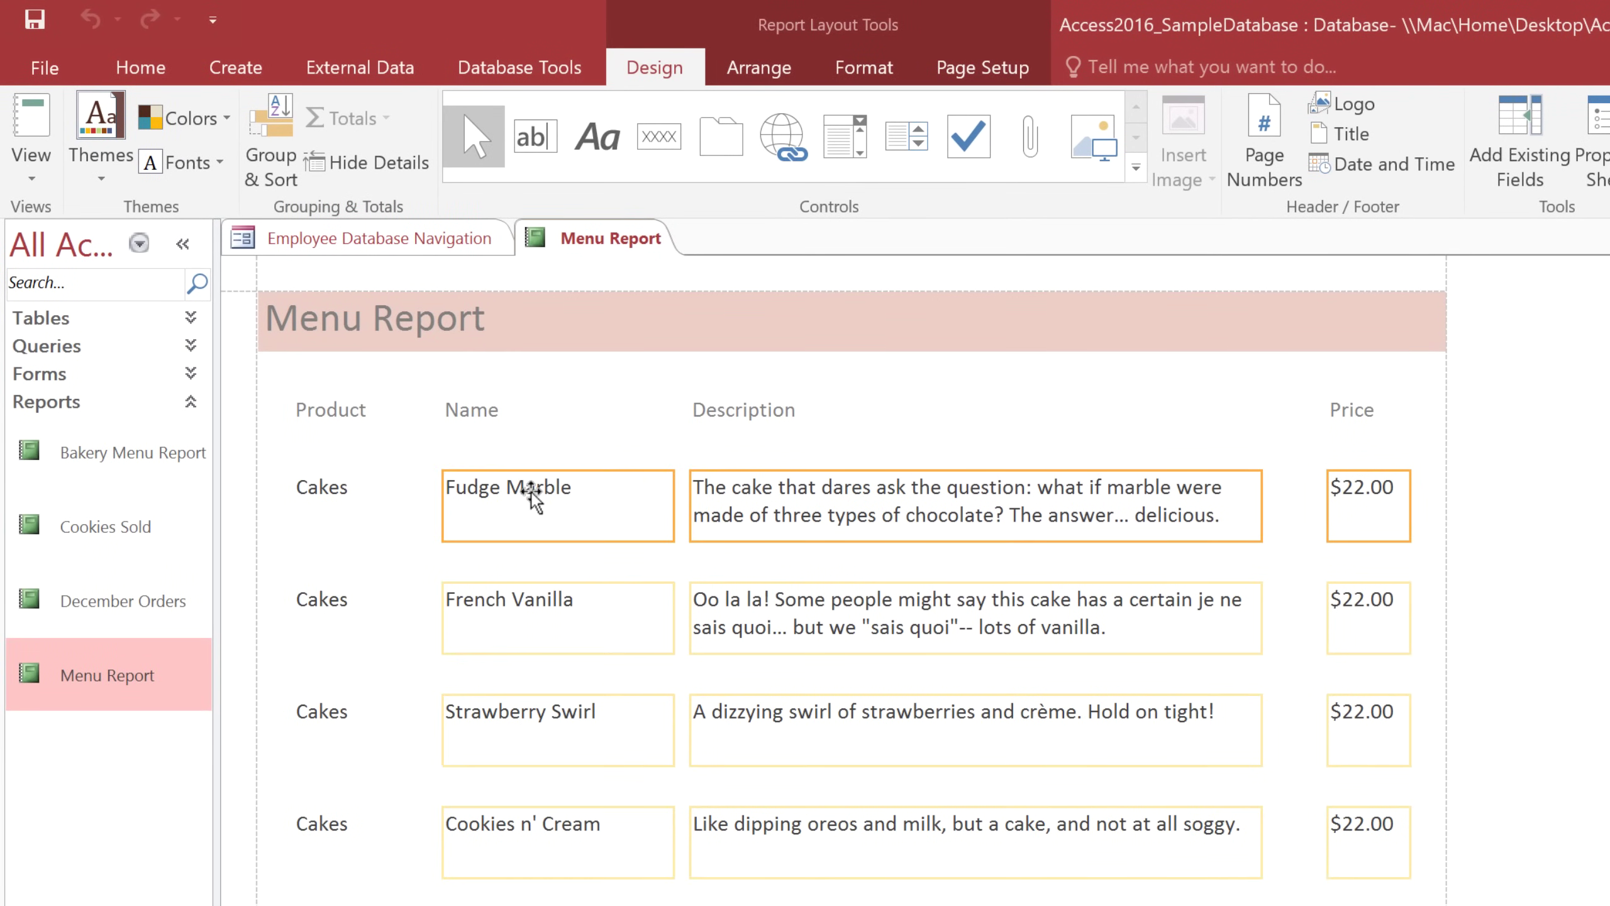
pyautogui.keyDown('shift'); pyautogui.click(343, 492); pyautogui.keyUp('shift')
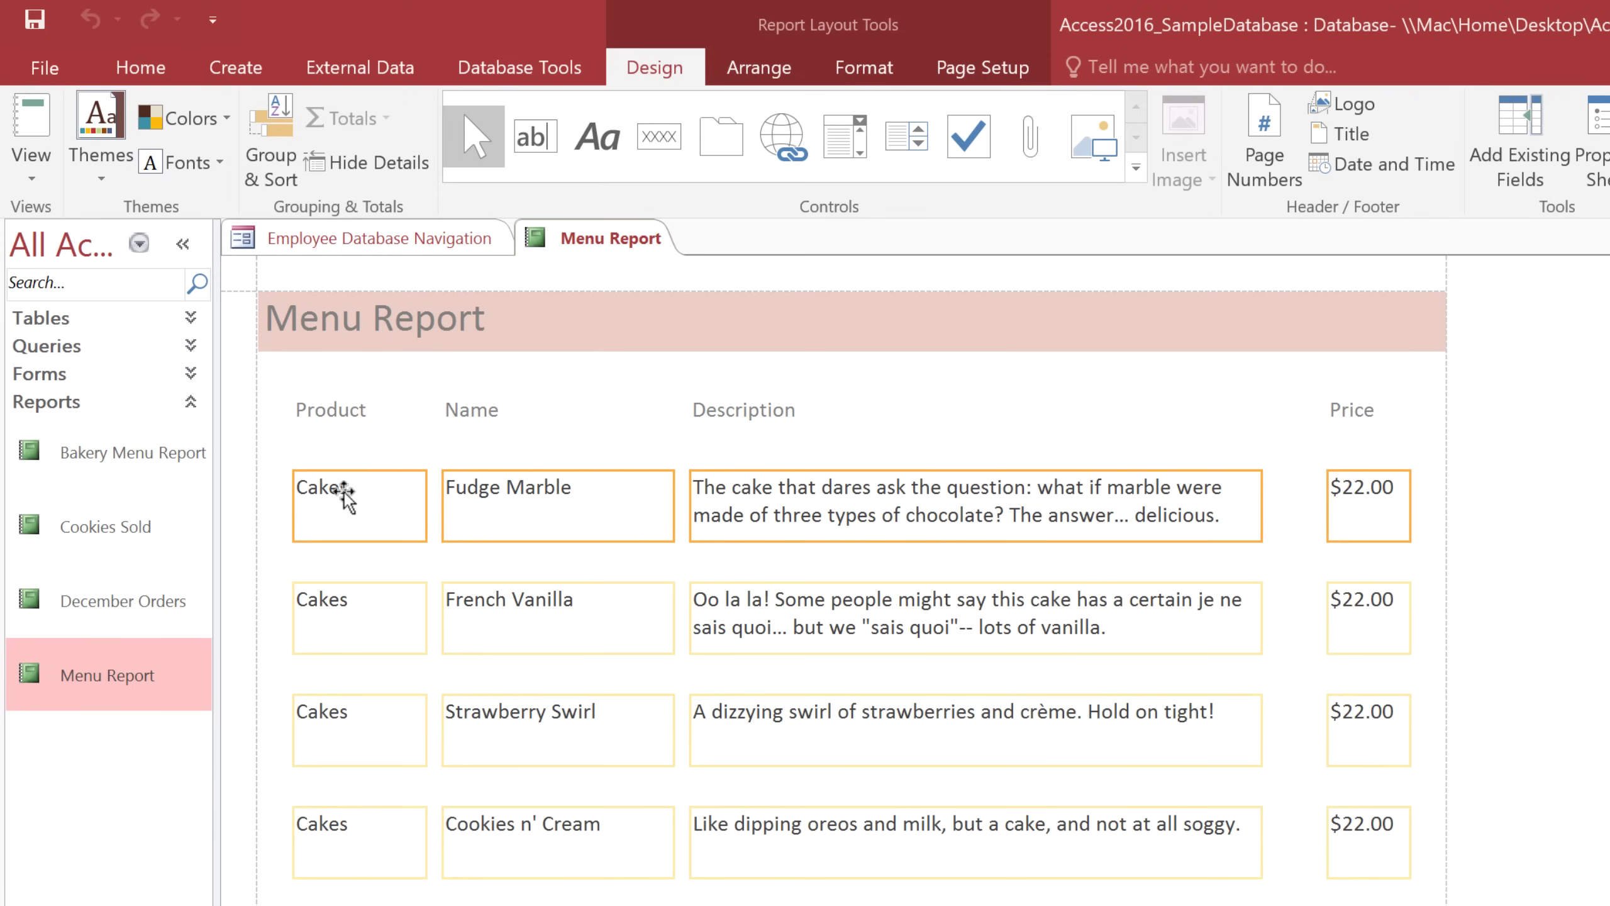
pyautogui.click(836, 69)
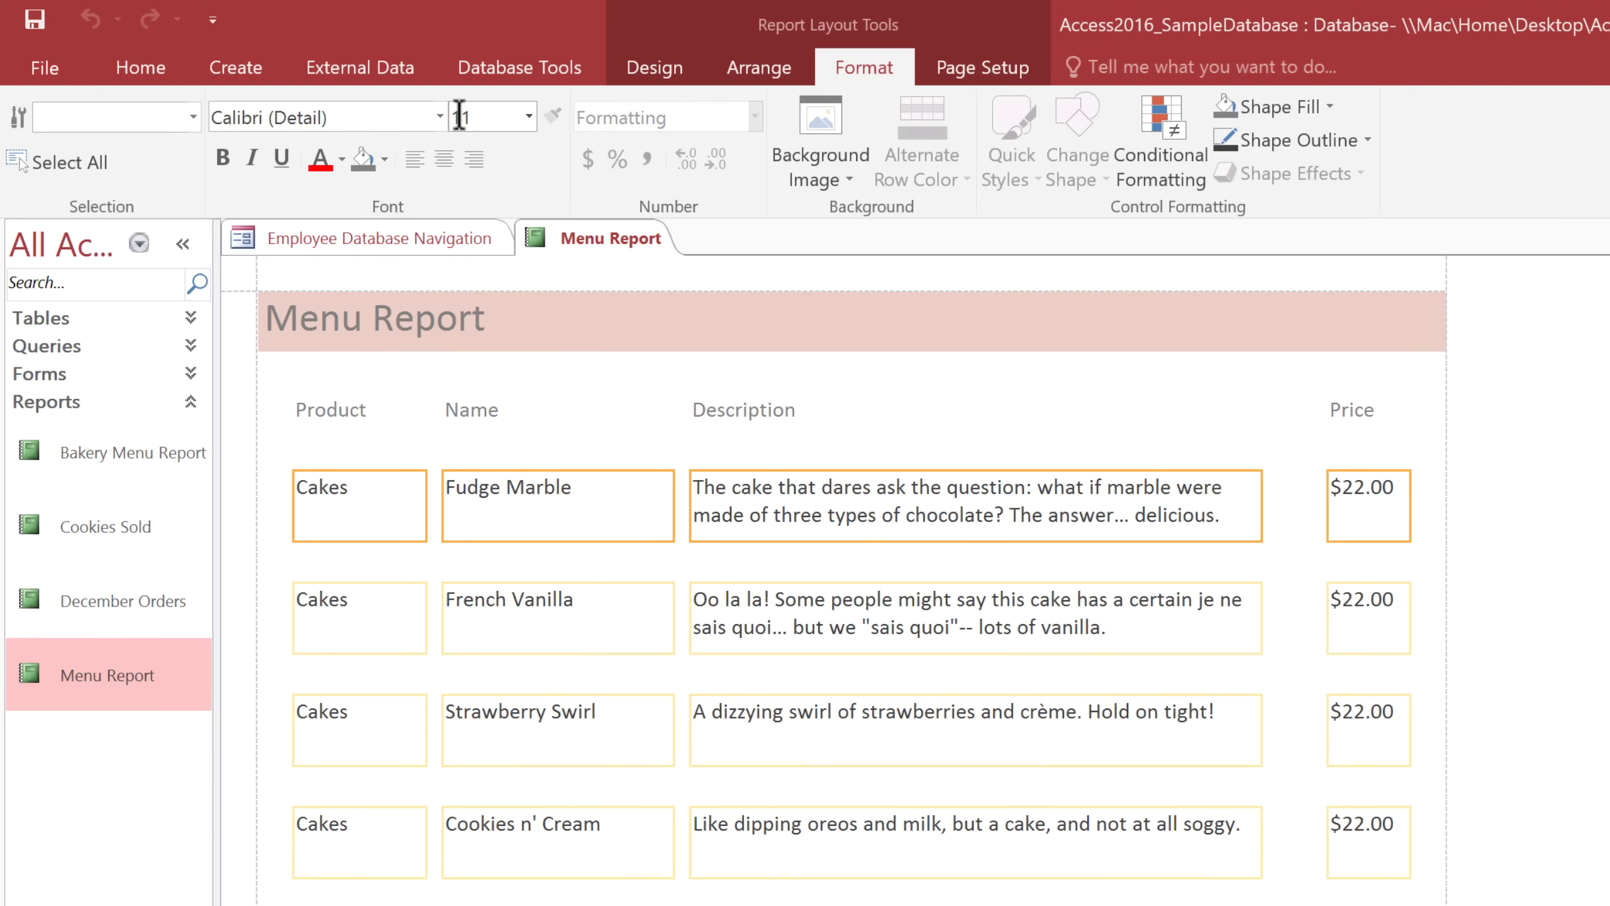
pyautogui.click(438, 117)
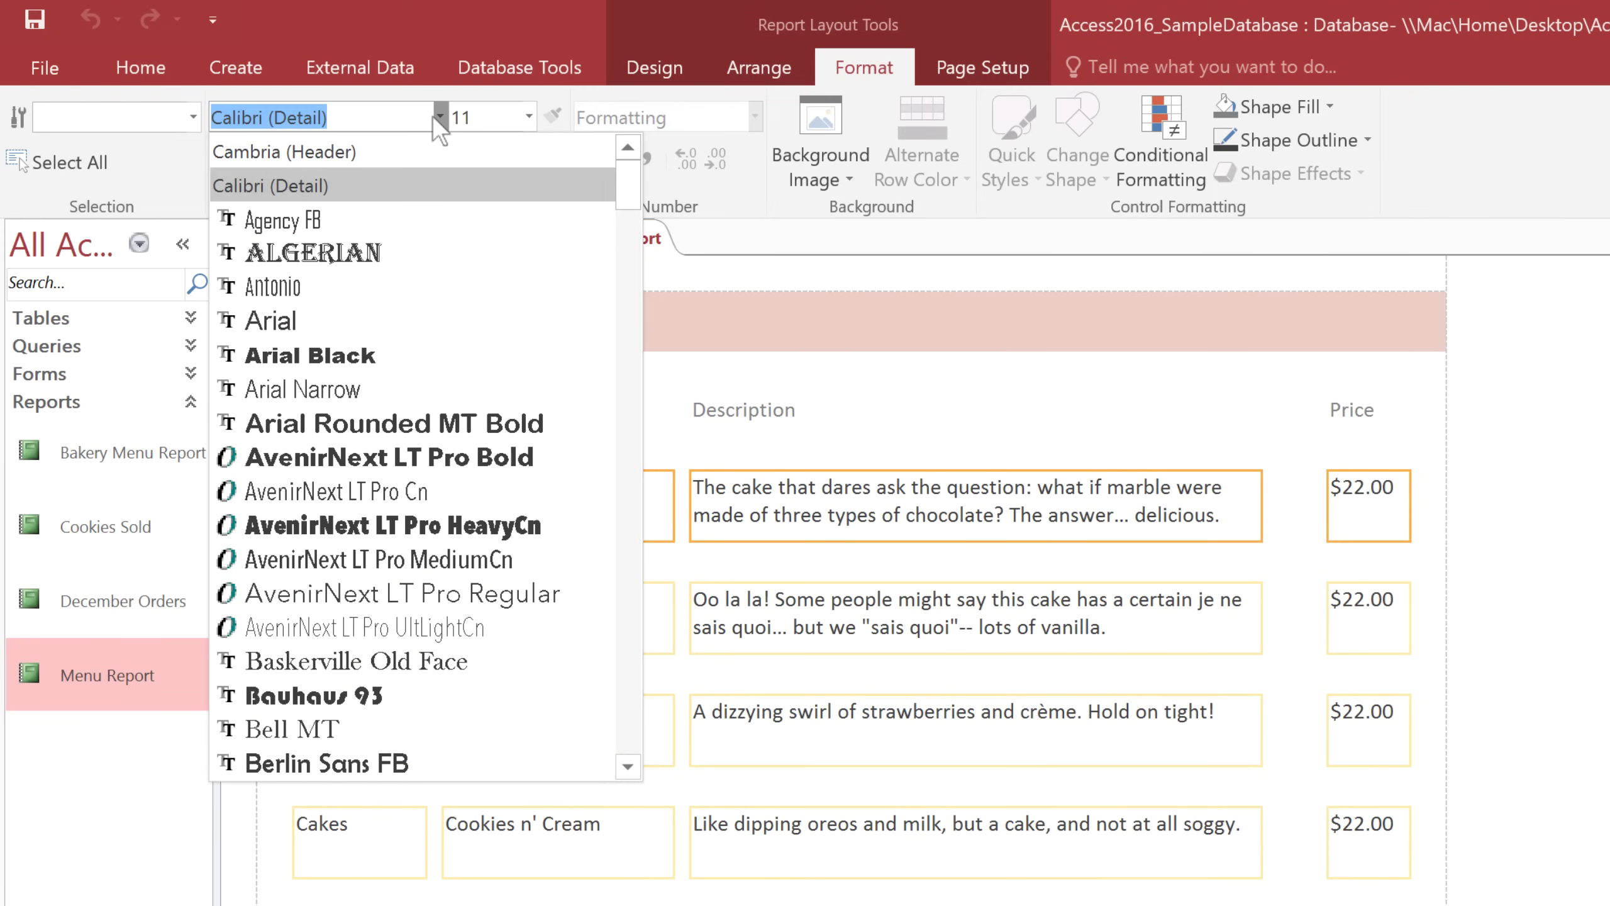
pyautogui.click(399, 161)
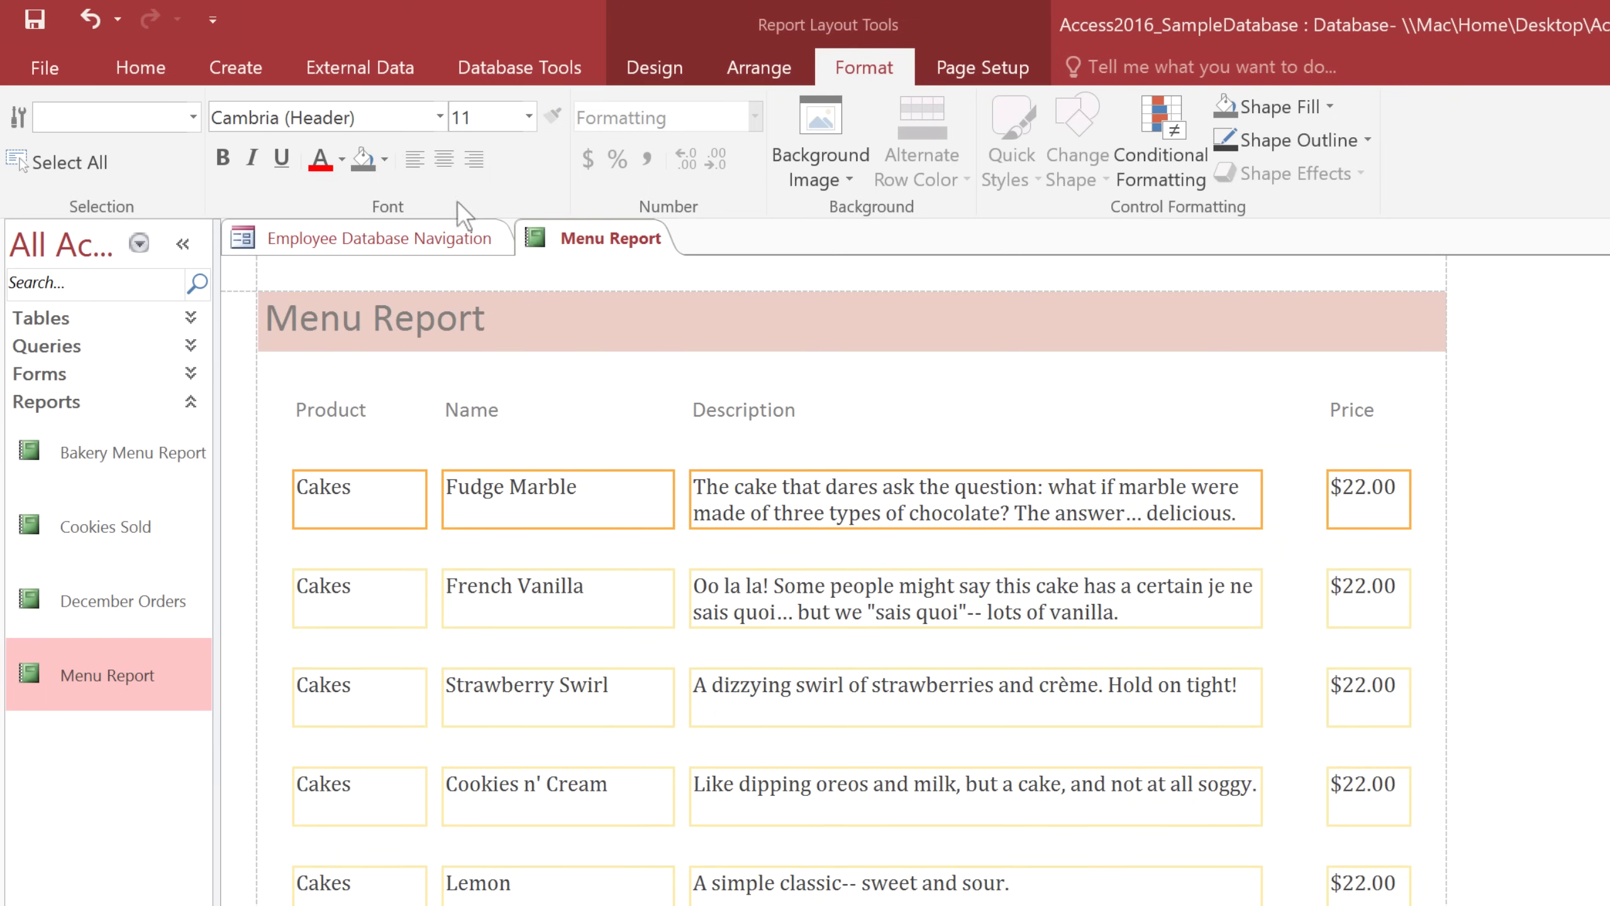
# Step: Italicize the Description fields, then select the Product fields
pyautogui.click(899, 489)
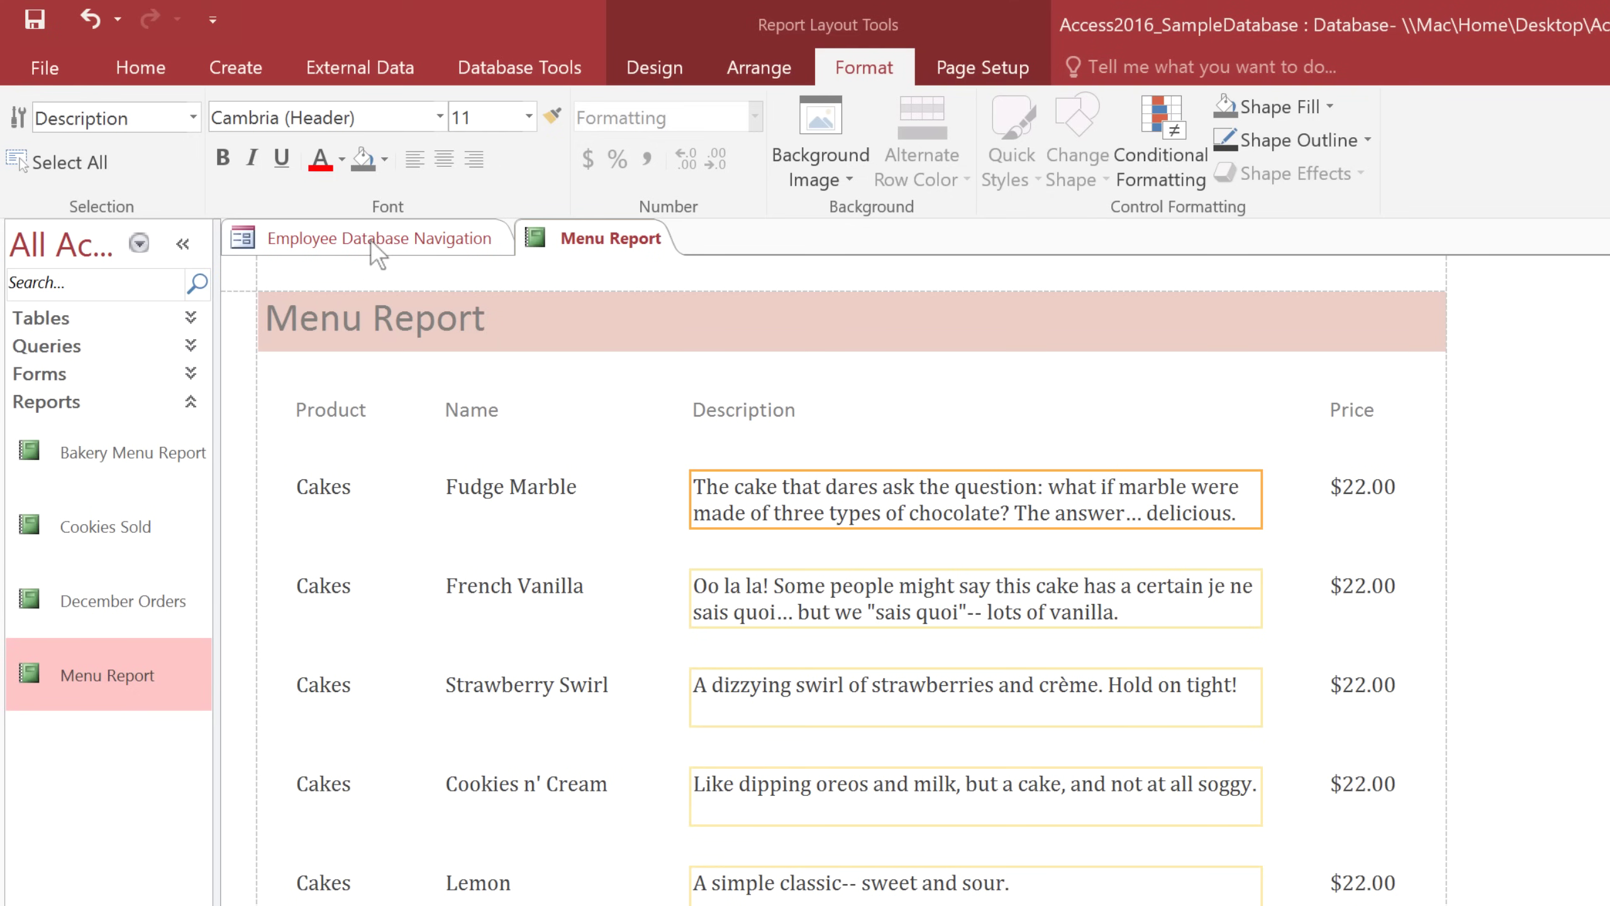
pyautogui.click(255, 166)
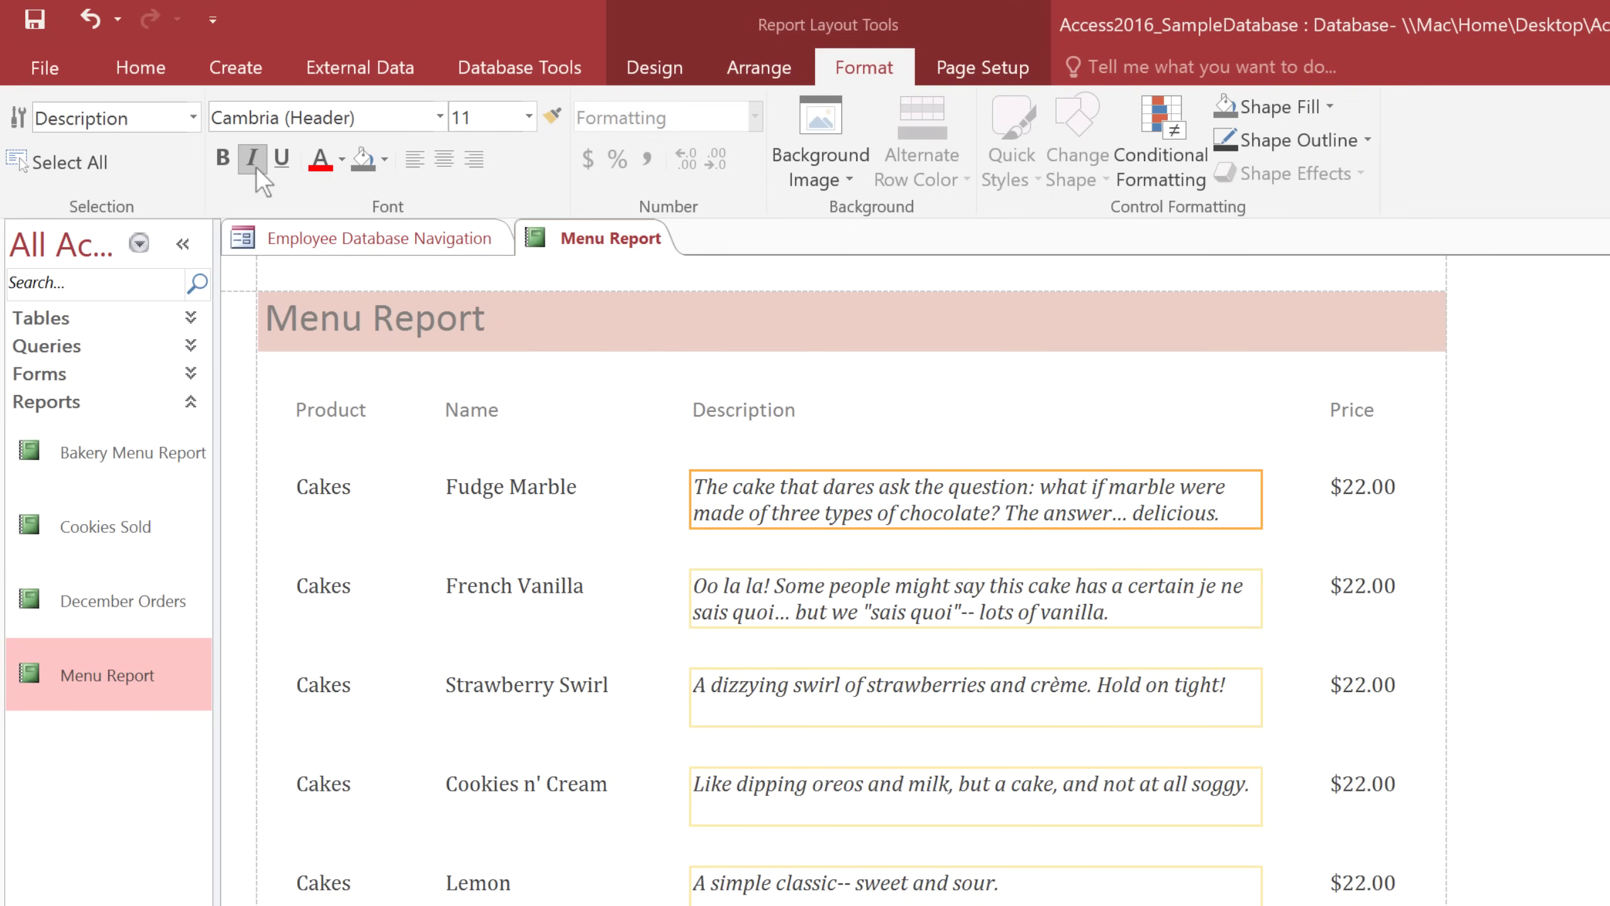
pyautogui.click(375, 485)
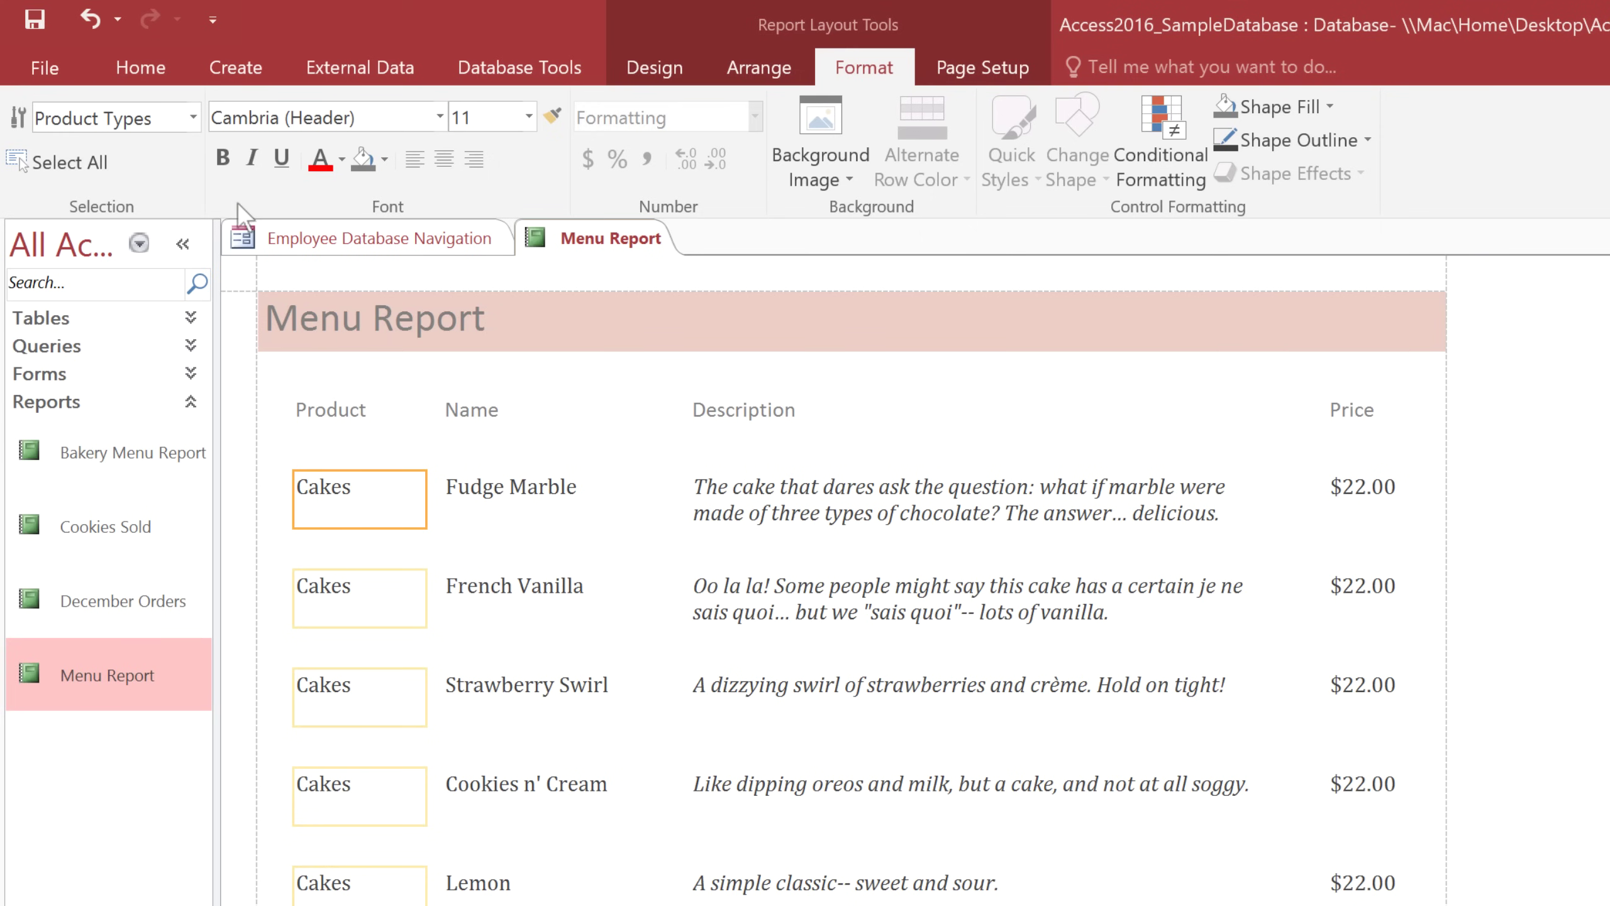
# Step: Bold the Product values and delete the Product, Name, Description and Price column heading labels
pyautogui.click(227, 171)
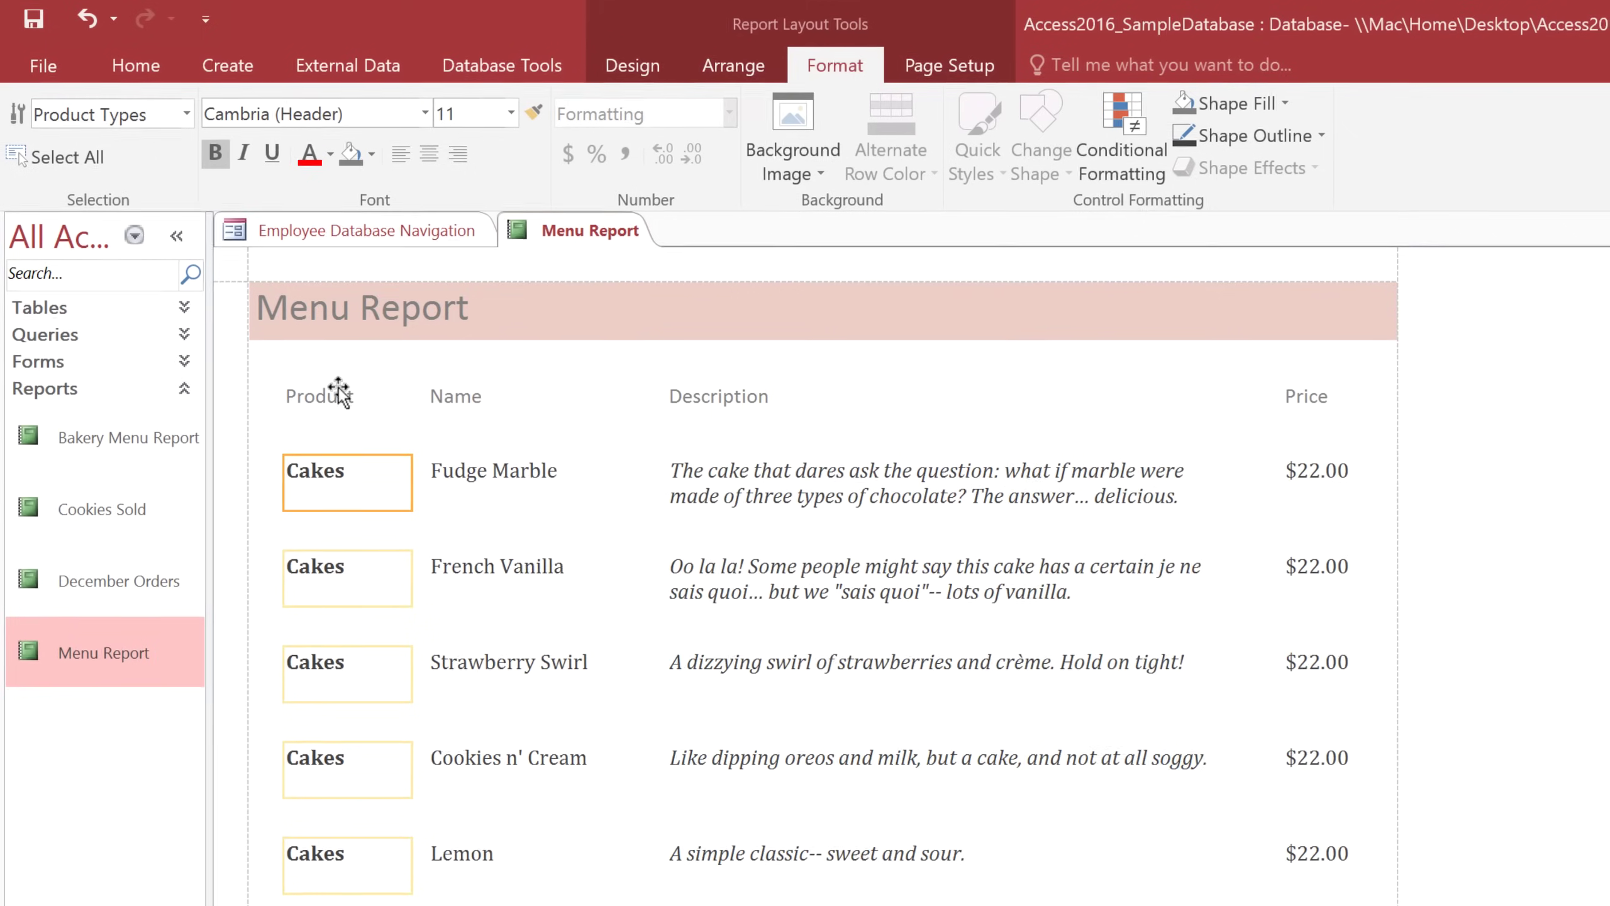
pyautogui.click(333, 394)
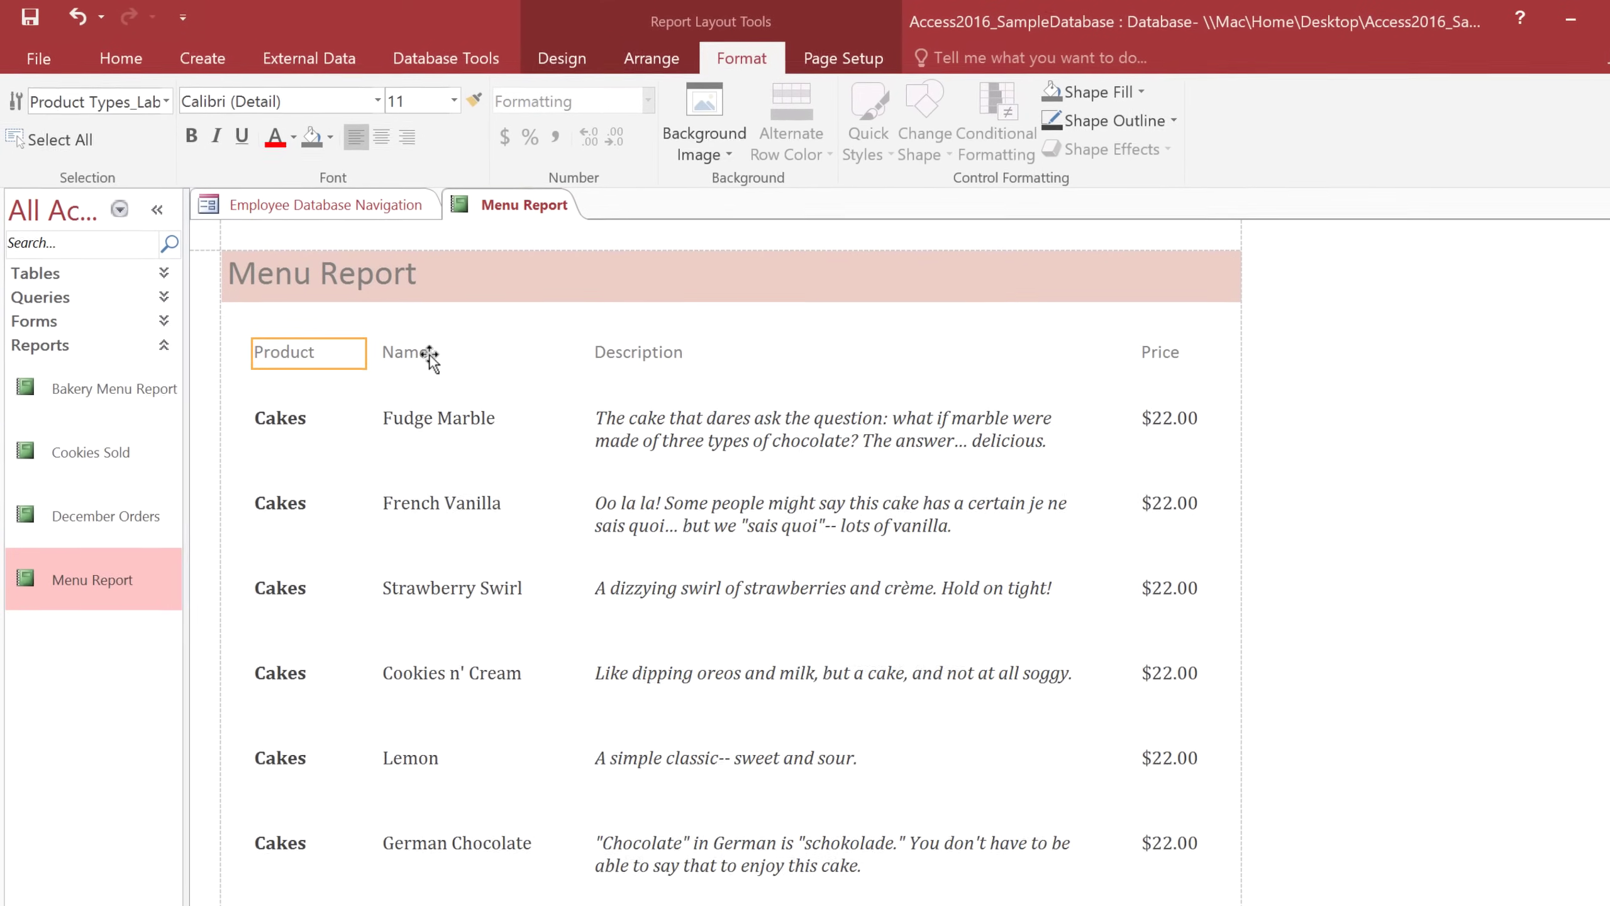
pyautogui.keyDown('shift'); pyautogui.click(434, 353); pyautogui.keyUp('shift')
pyautogui.keyDown('shift'); pyautogui.click(628, 353); pyautogui.keyUp('shift')
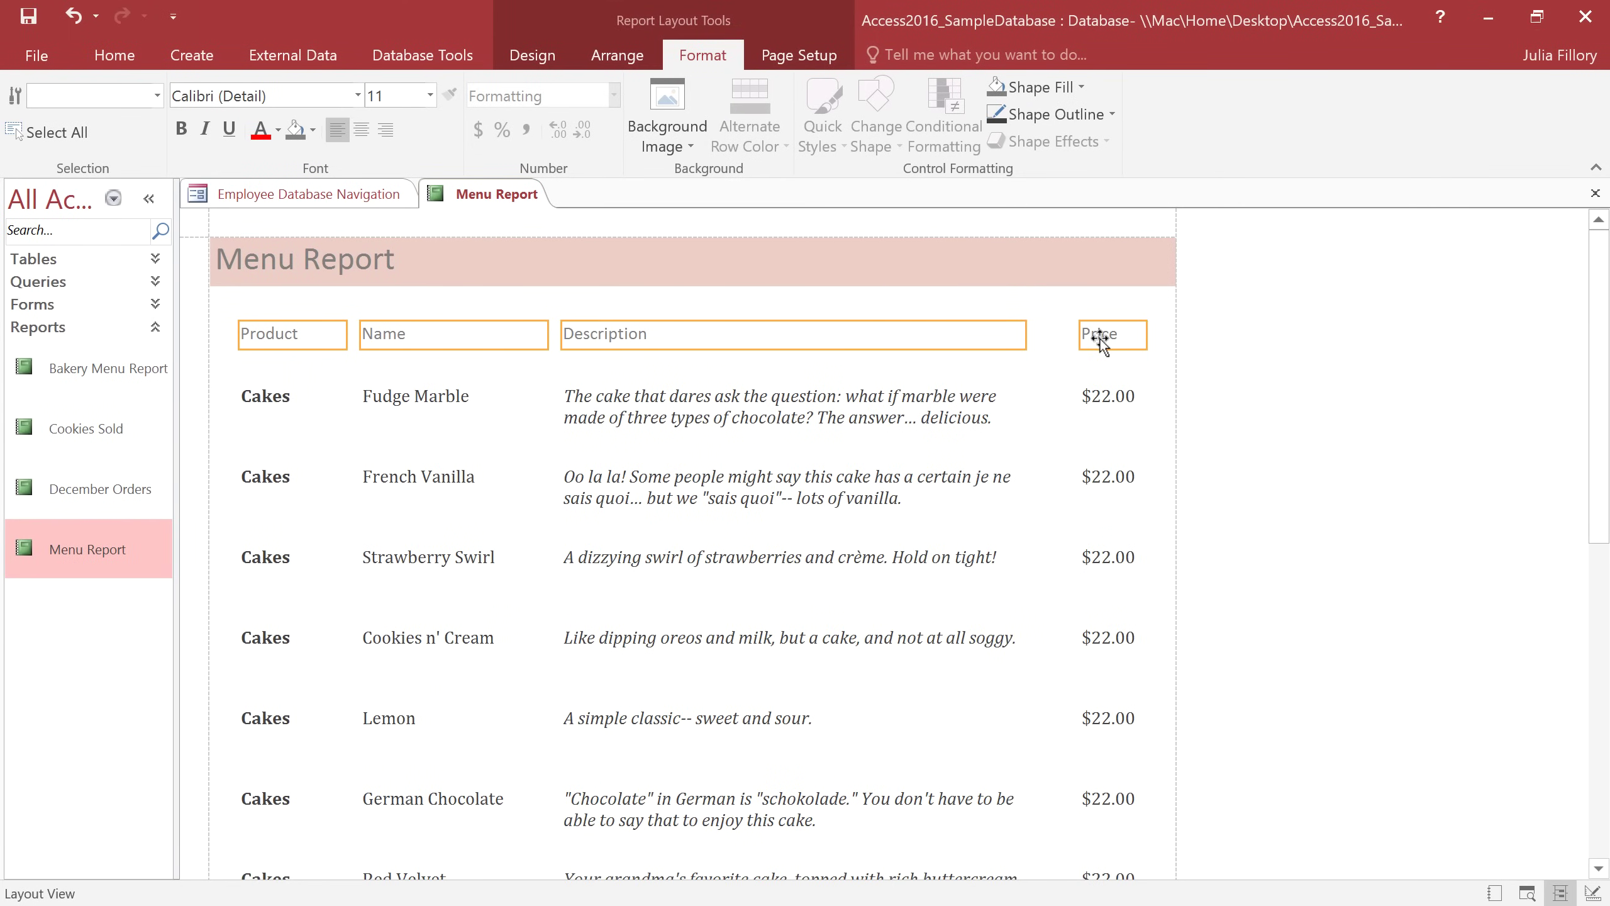
pyautogui.press('Delete')
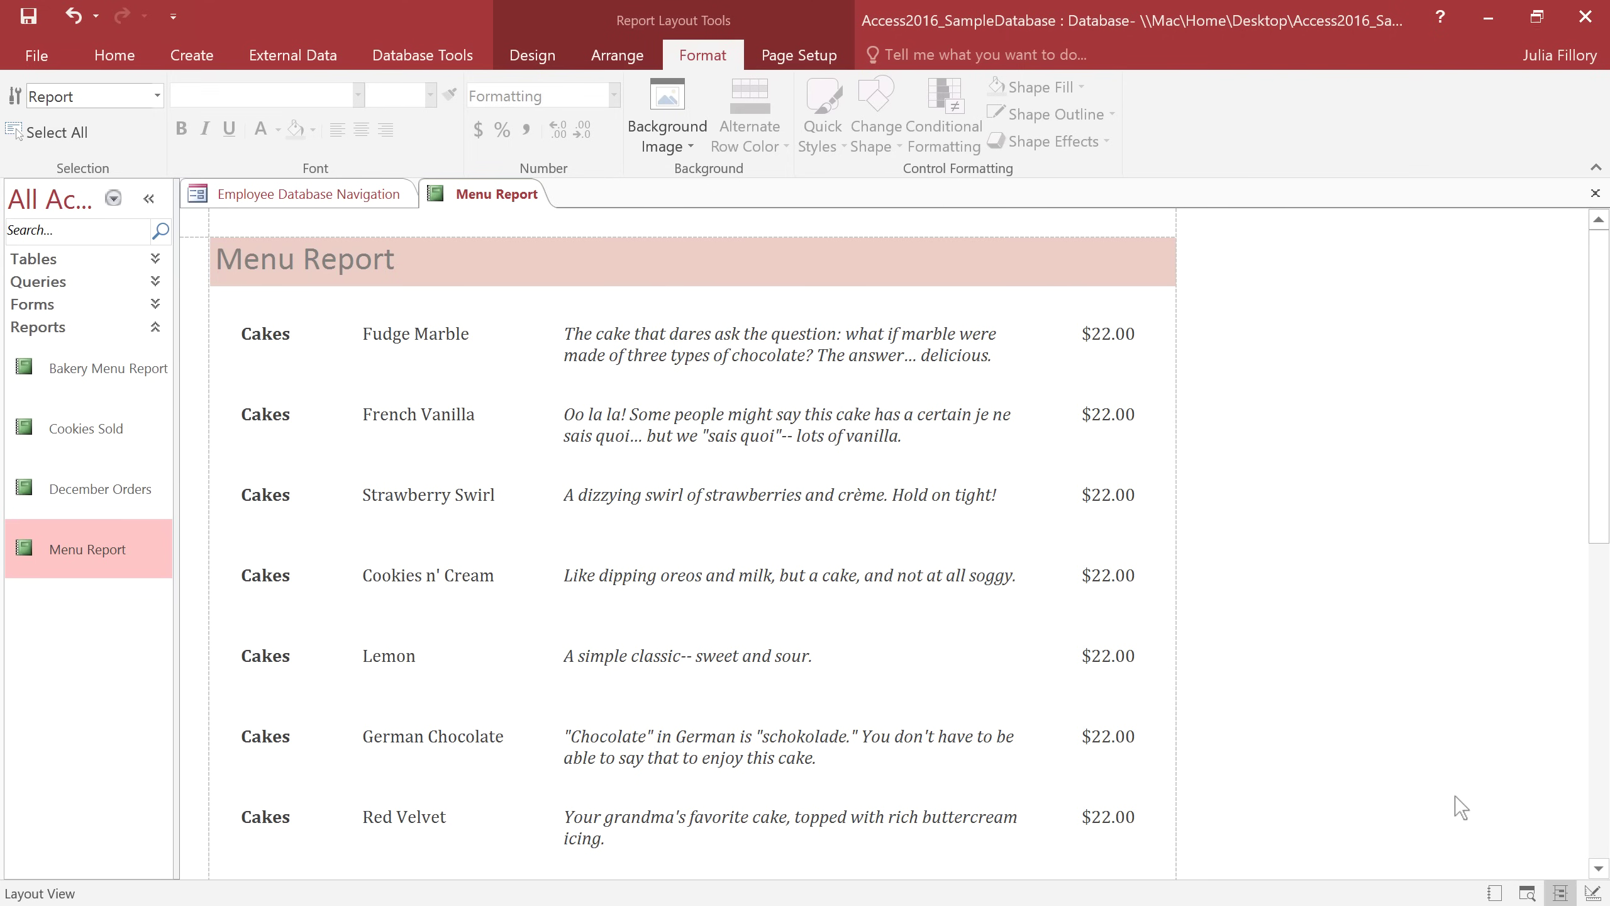
# Step: Switch the Menu Report to Print Preview to check the formatting changes
pyautogui.click(1528, 893)
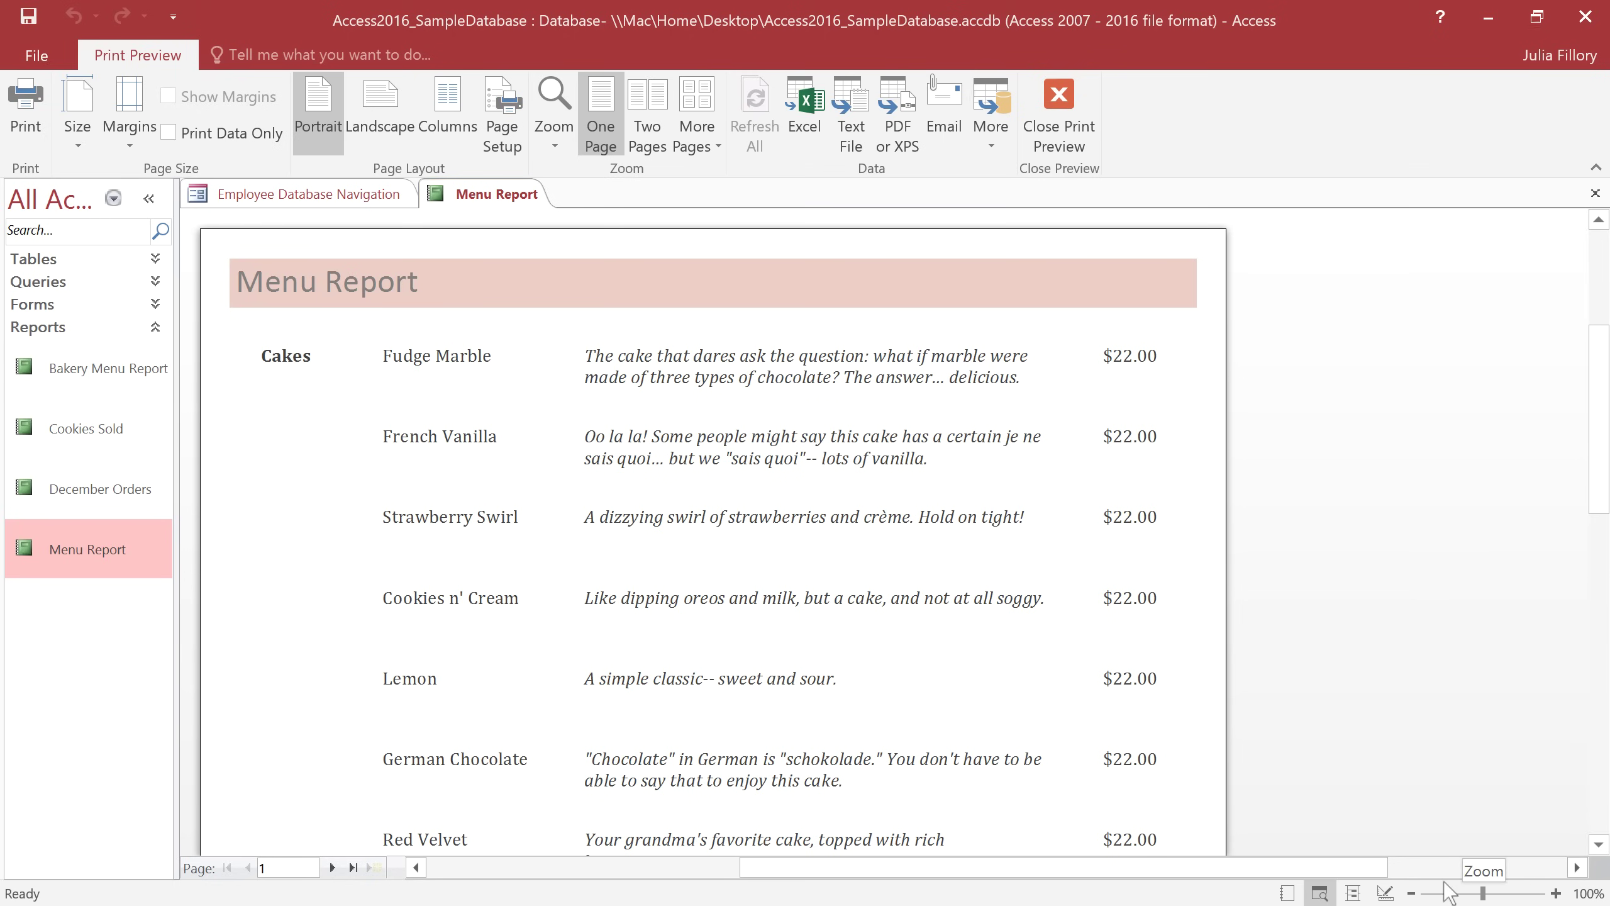
# Step: In Design View, drag the Page Header border down to leave a tall empty band
pyautogui.click(1385, 892)
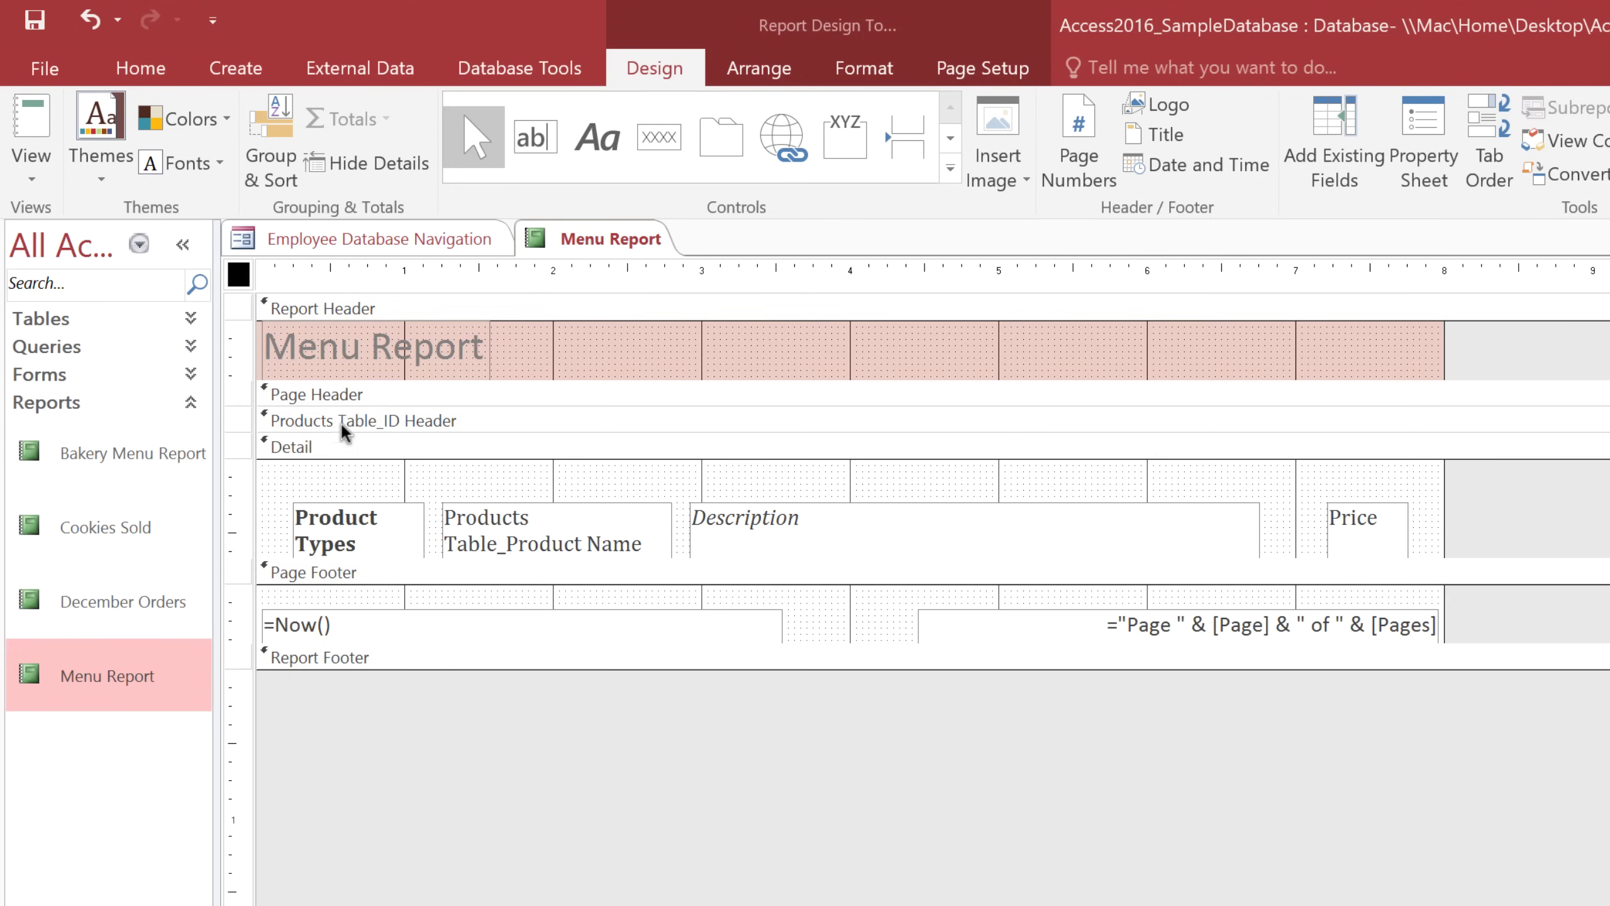
pyautogui.click(341, 397)
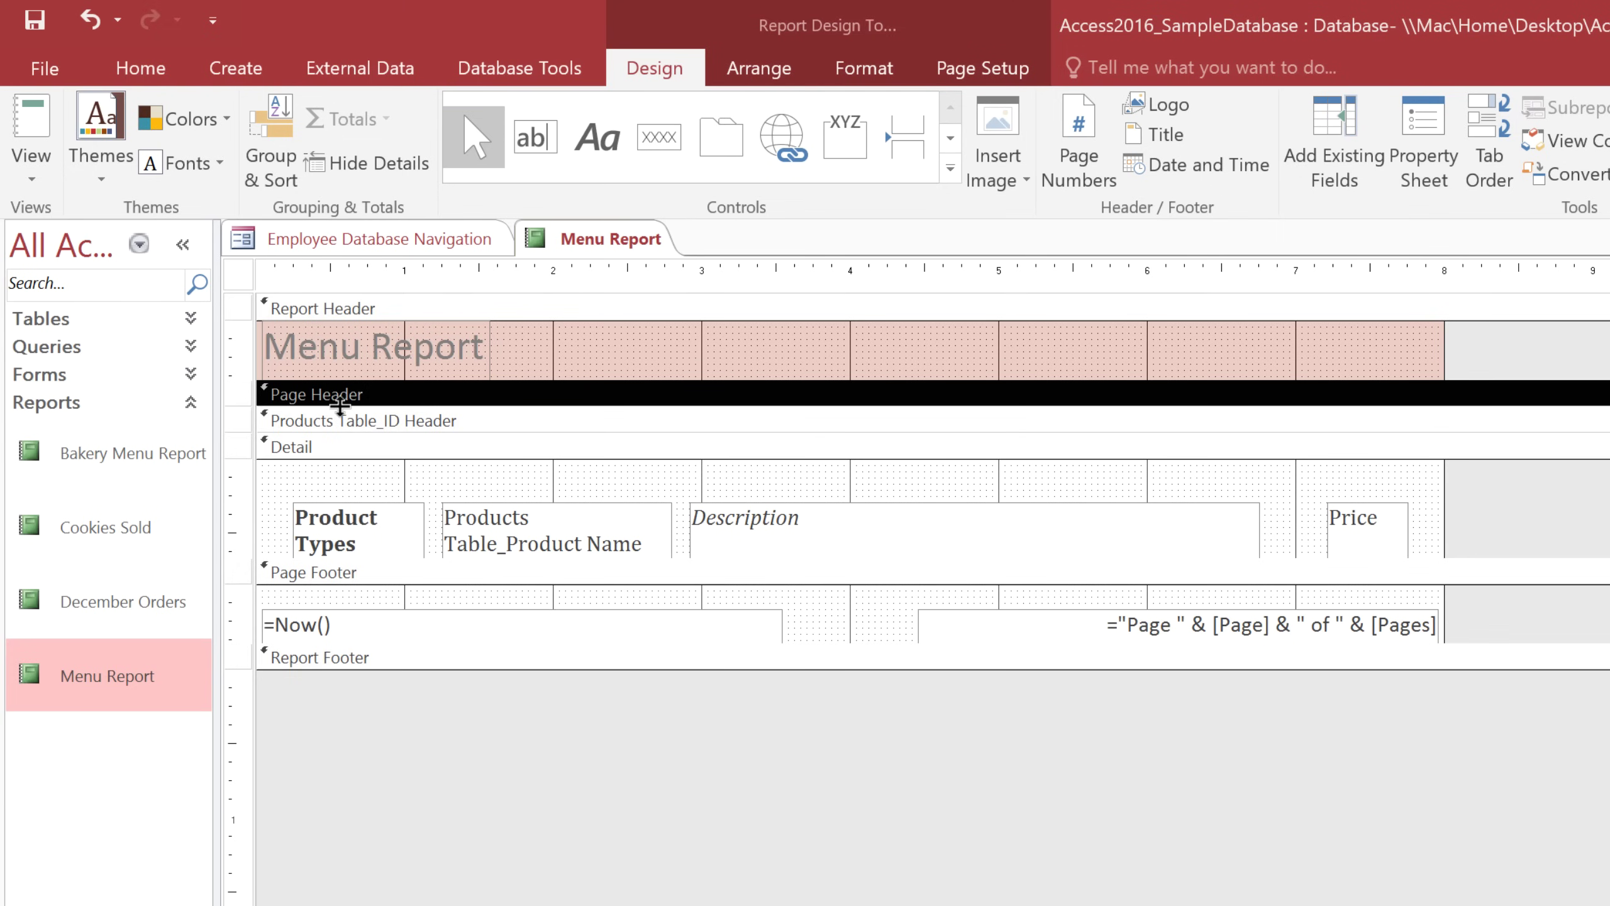
pyautogui.moveTo(340, 406); pyautogui.dragTo(336, 530)
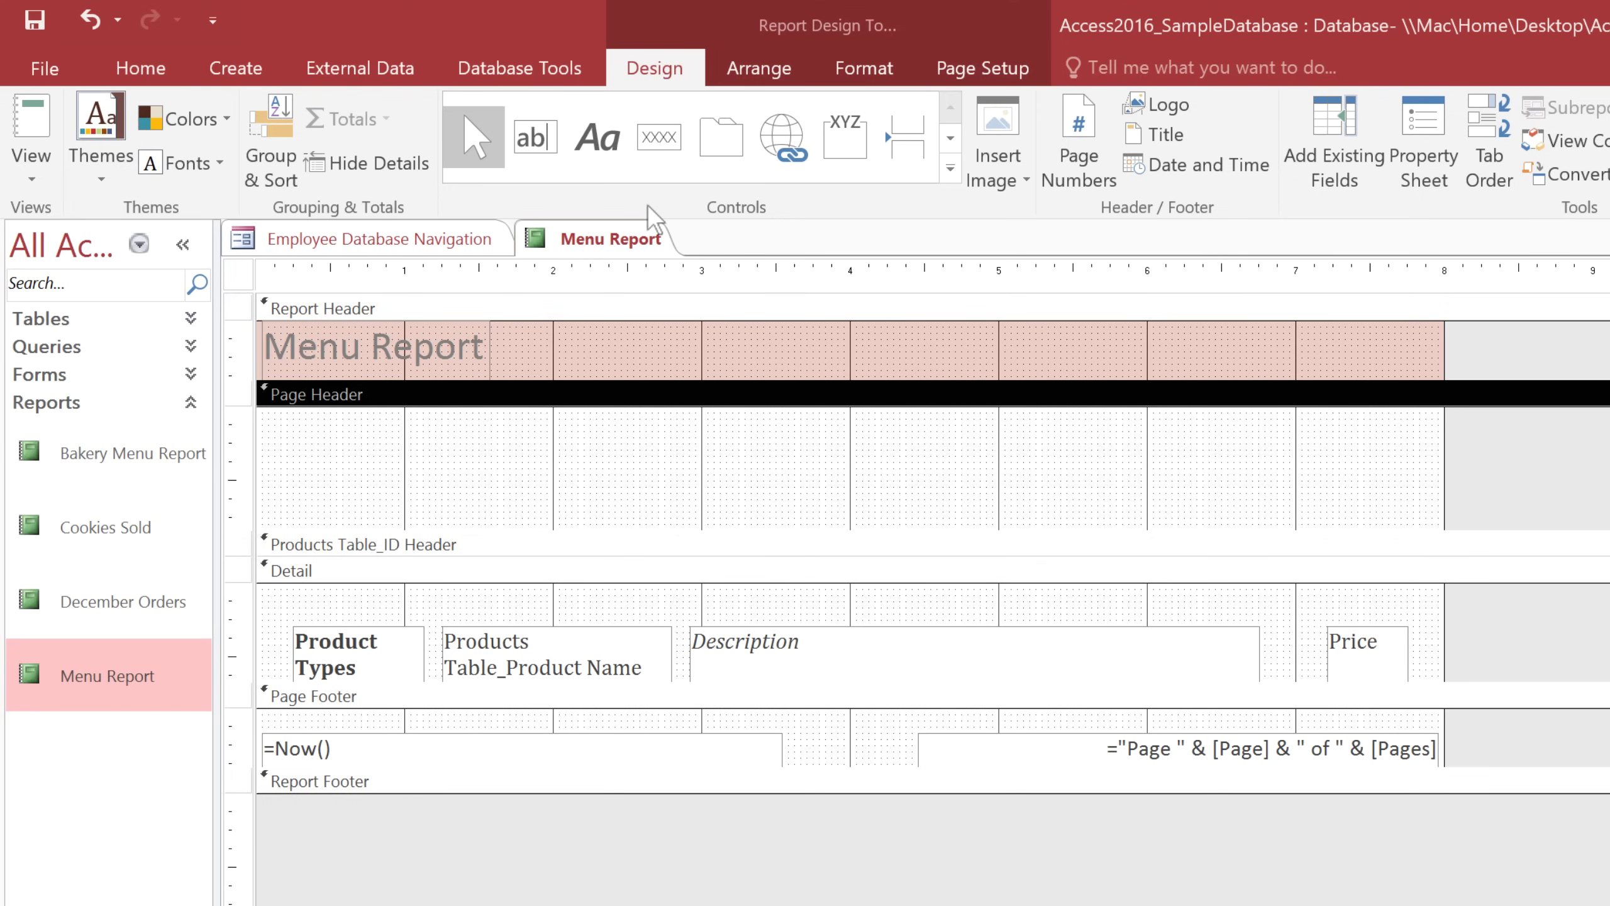
# Step: Draw a Page Header label holding the bakery's street address, phone number and e-mail address
pyautogui.click(596, 153)
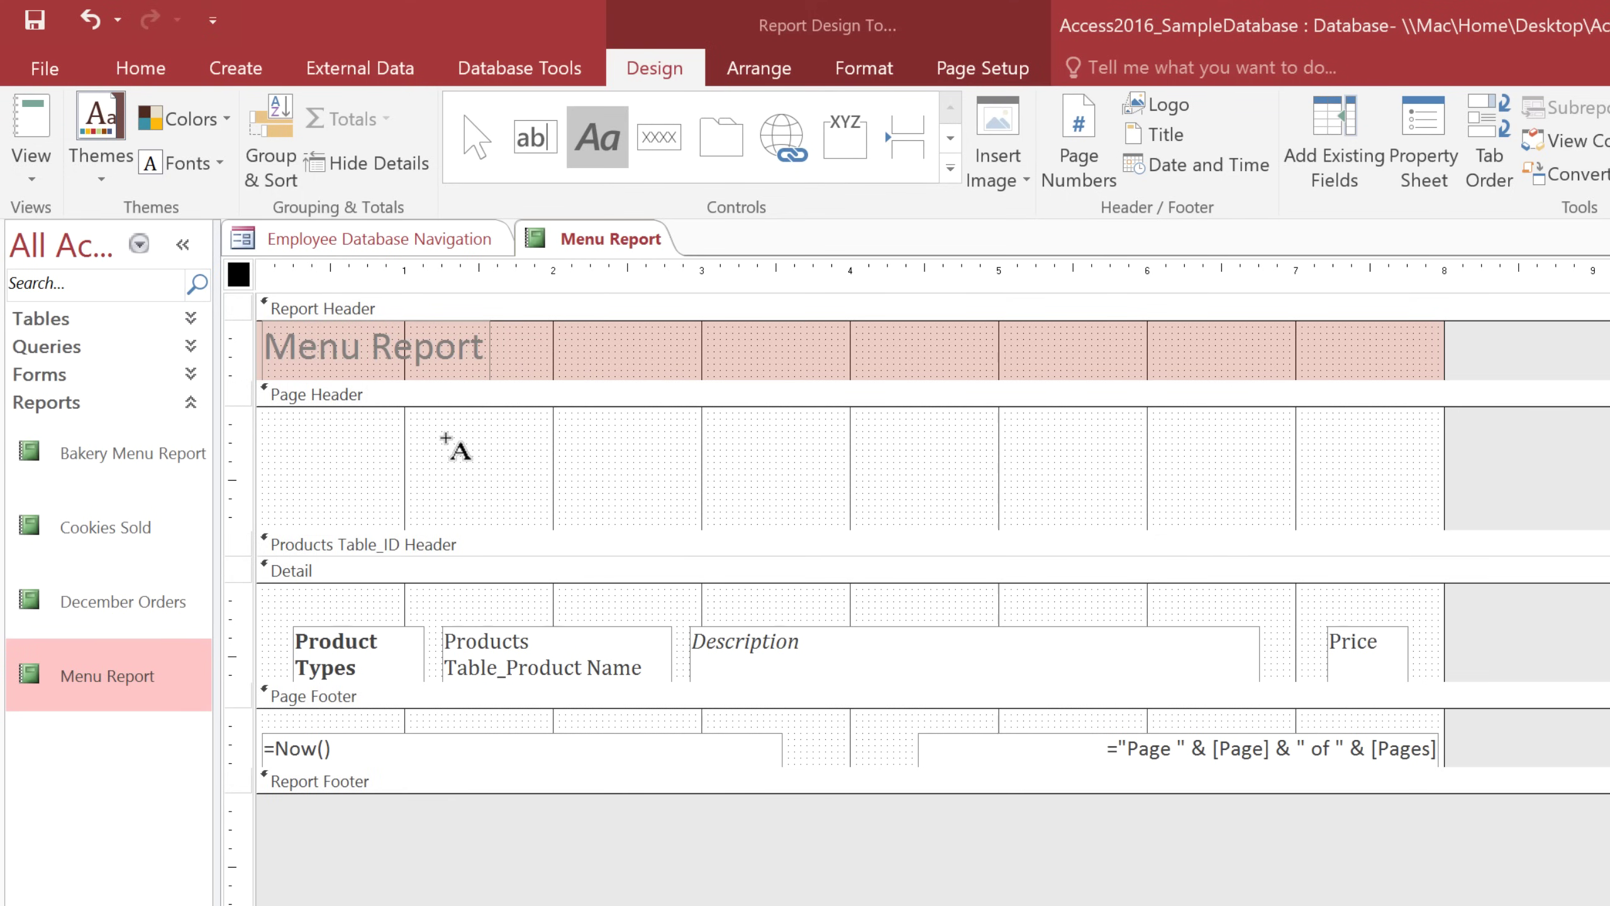
pyautogui.moveTo(448, 437); pyautogui.dragTo(1237, 488)
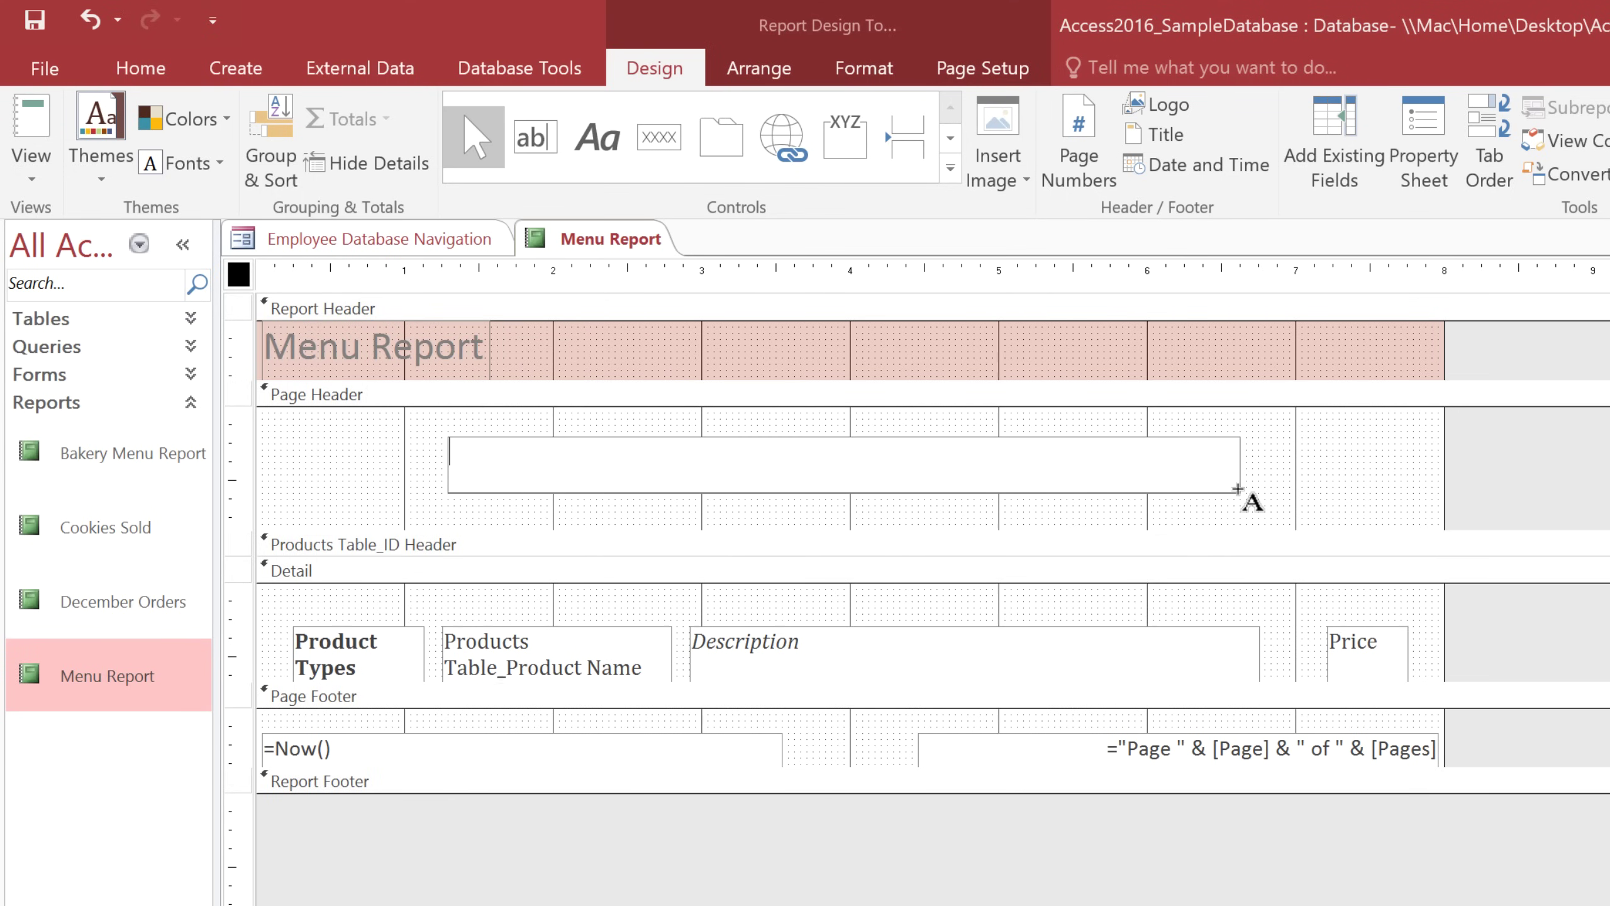
pyautogui.write('32 Glenwood Place, Raleigh,')
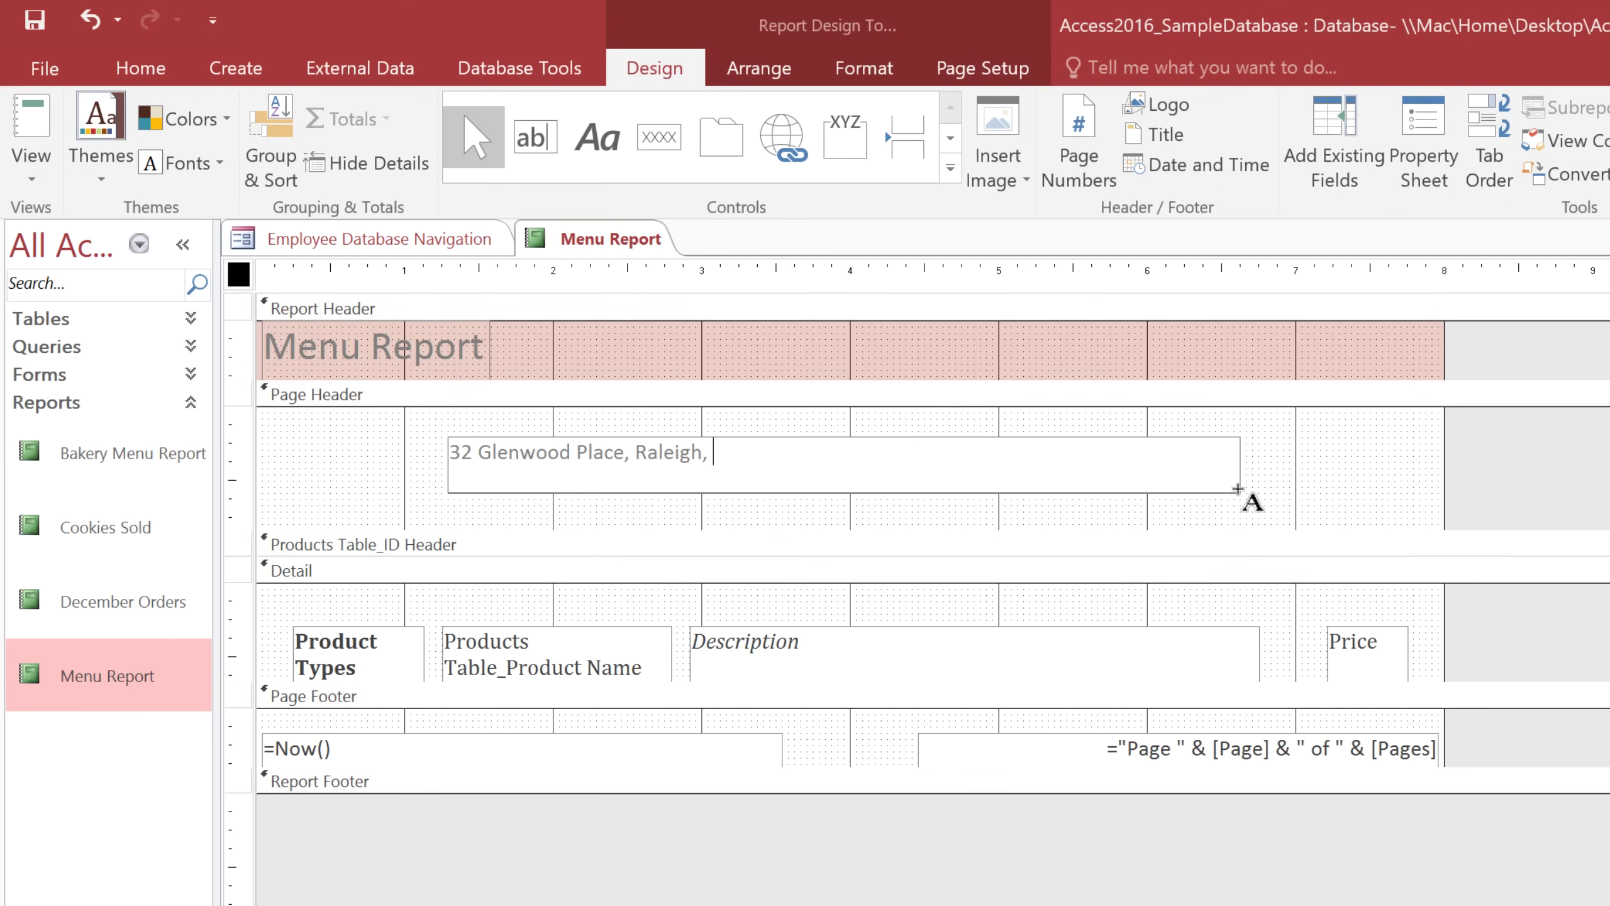
pyautogui.hotkey('ctrl', 'v')
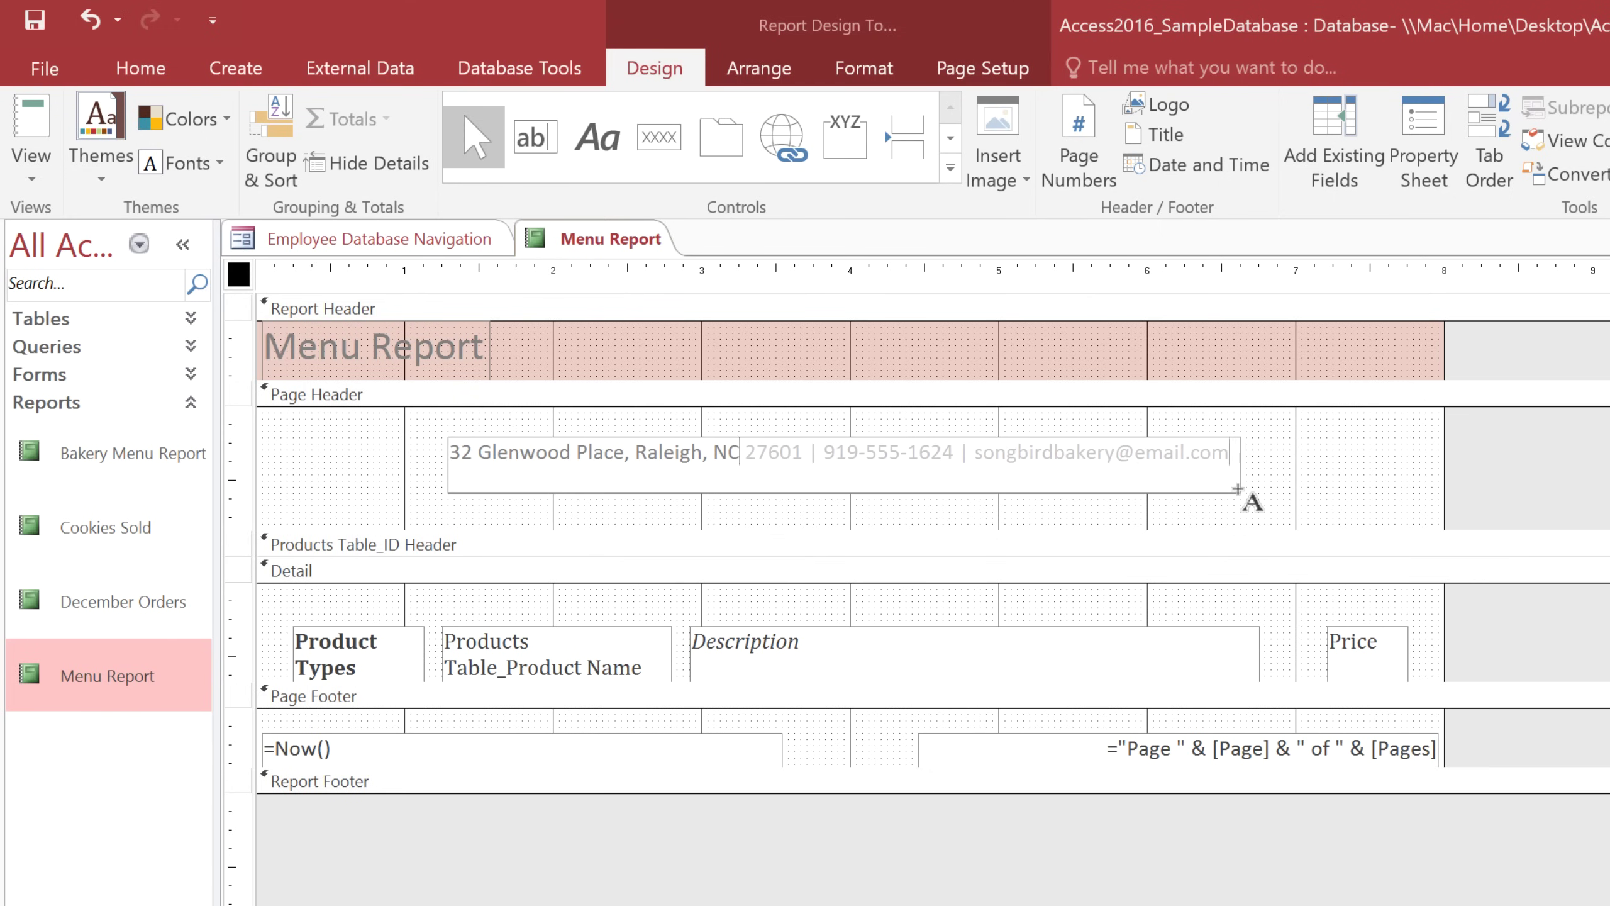
pyautogui.click(1473, 478)
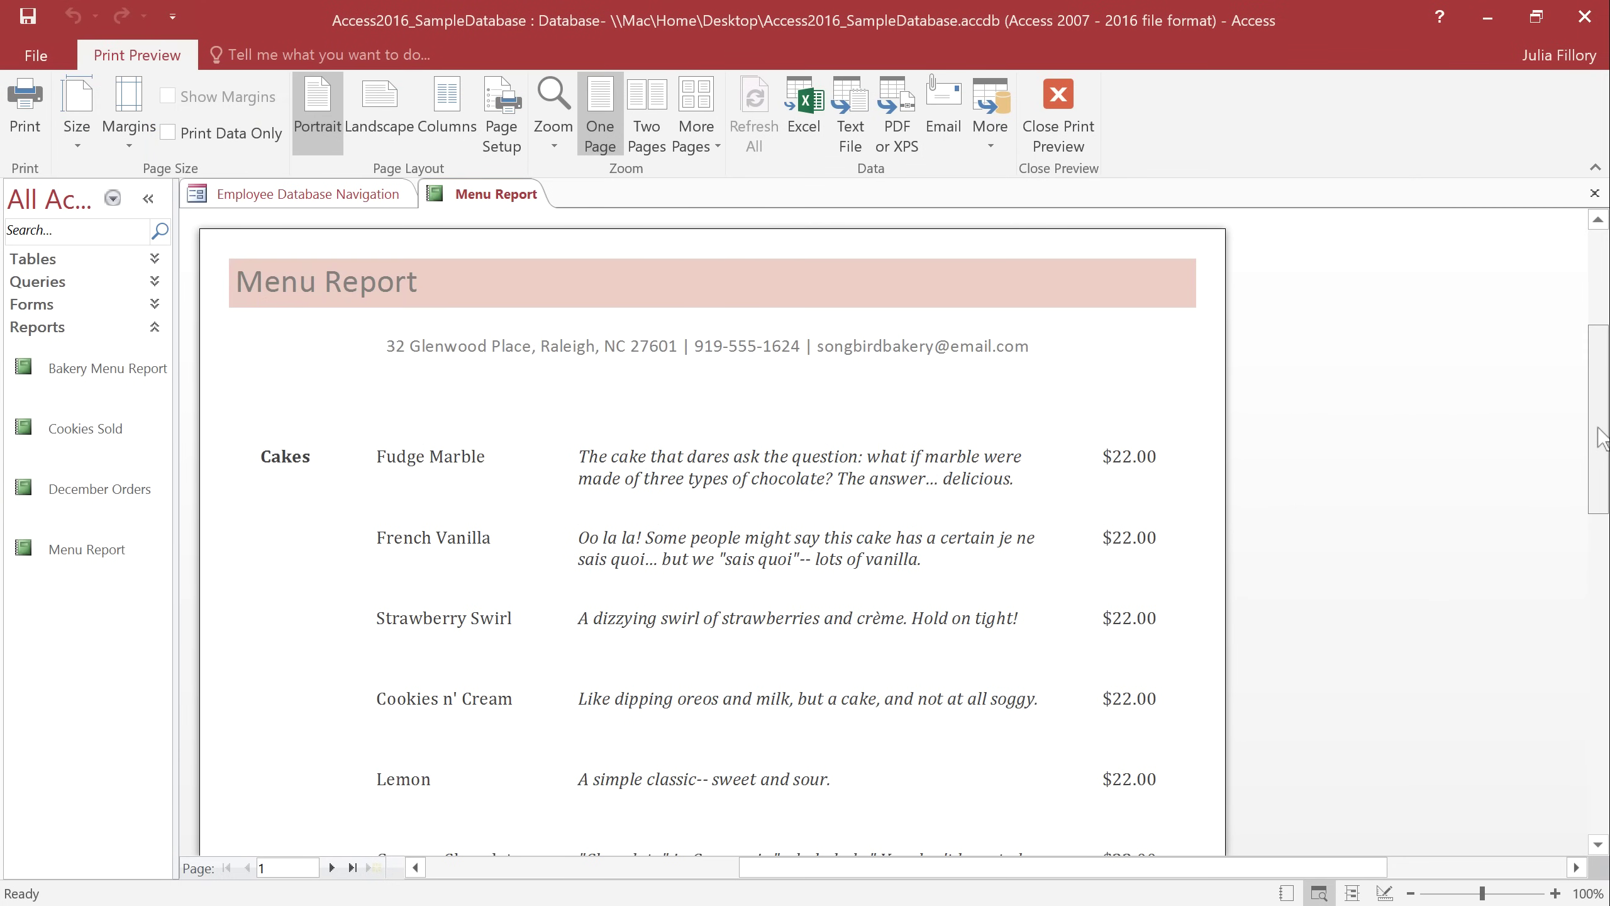
# Step: Scroll the first preview page down to the footer showing March 28, 2016 and 'Page 1 of 14'
pyautogui.moveTo(1599, 432); pyautogui.dragTo(1604, 683)
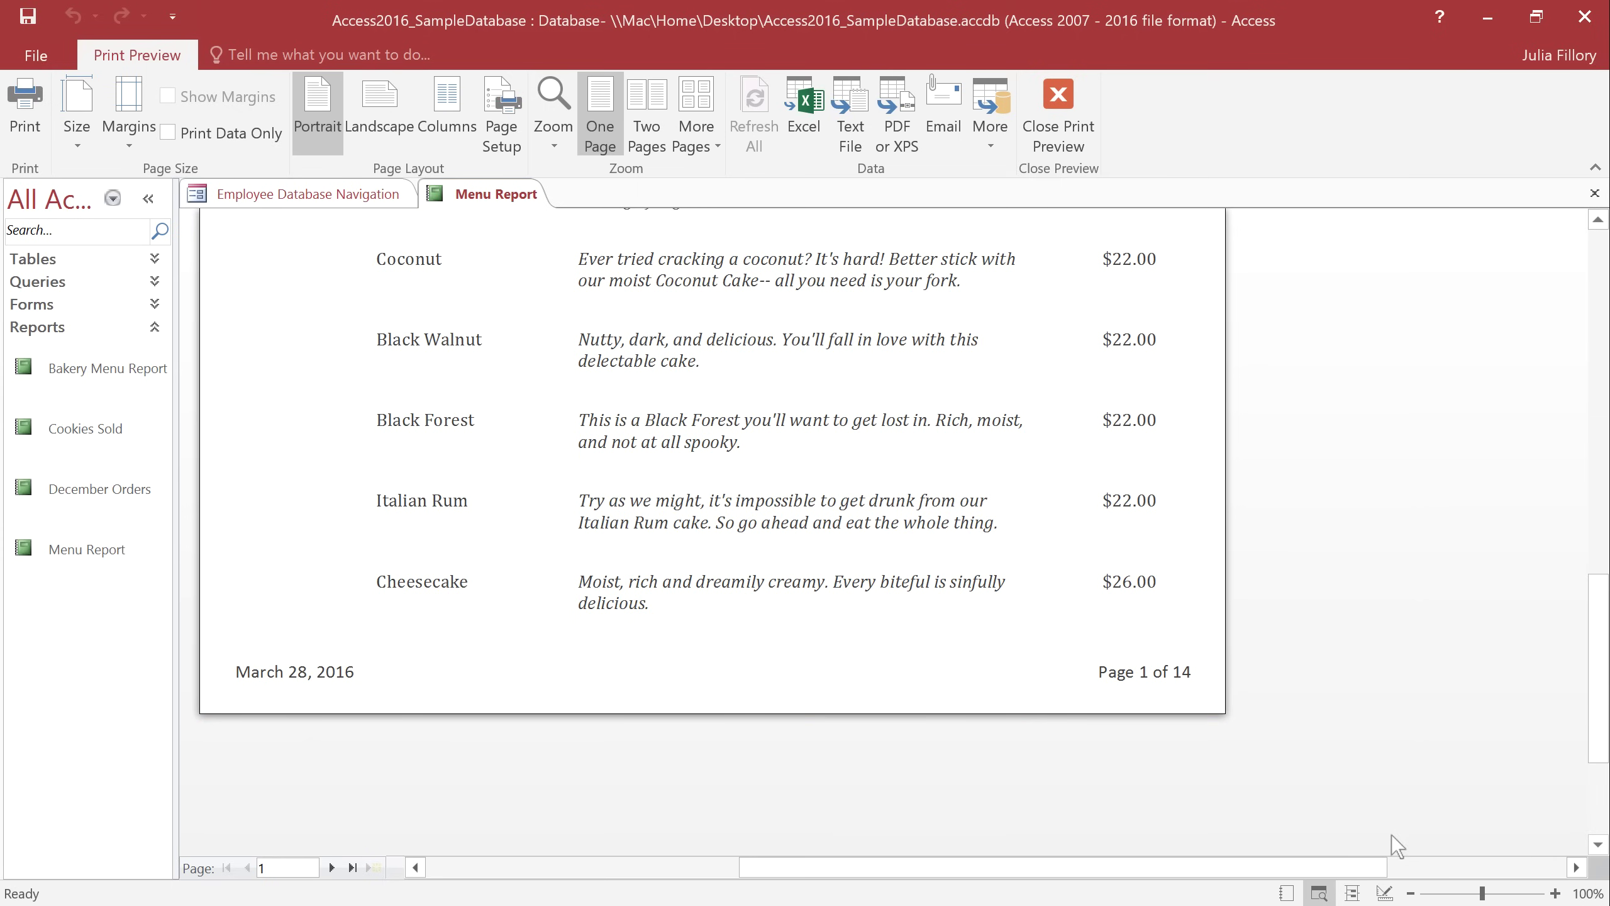
# Step: Back in Layout View, insert the songbird_logo picture as the report header logo
pyautogui.click(1351, 891)
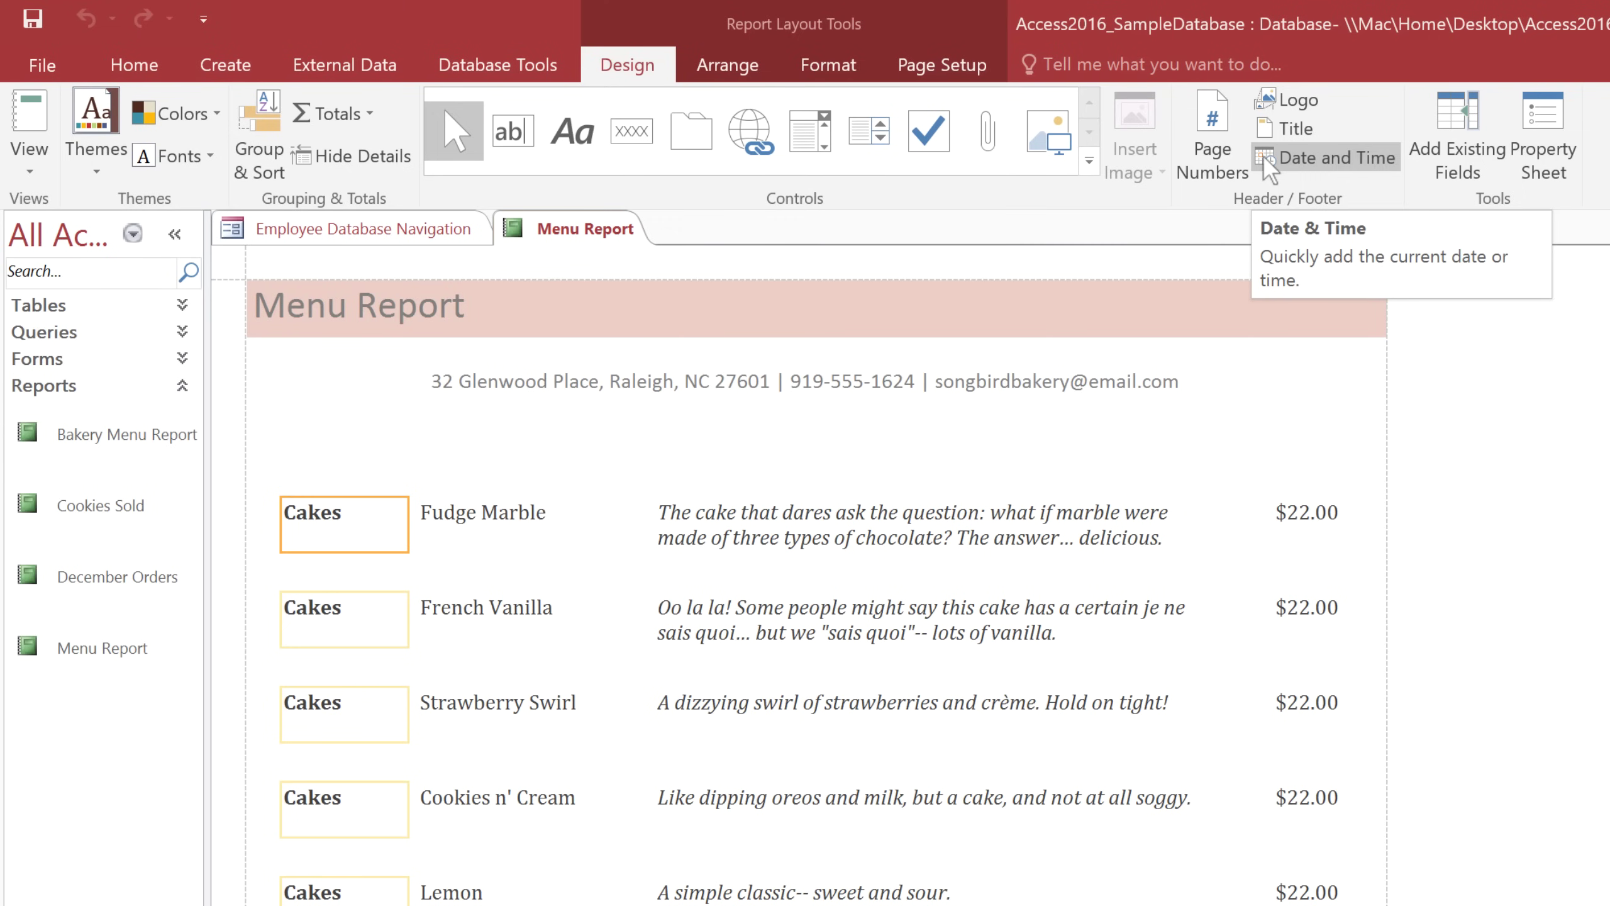
pyautogui.click(1264, 102)
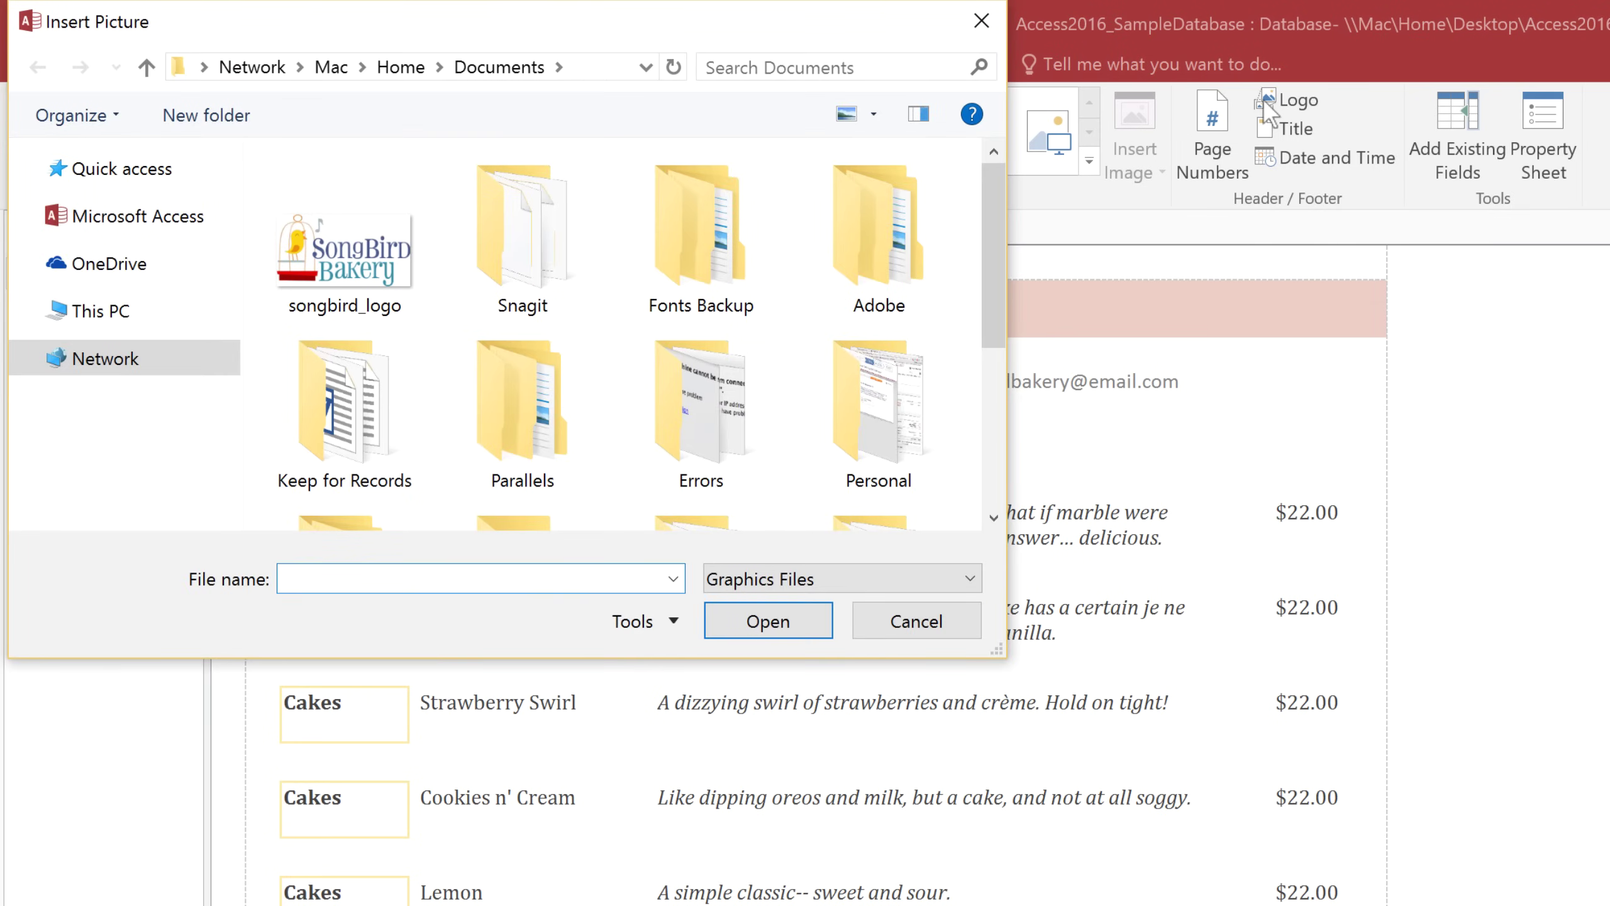
pyautogui.click(388, 248)
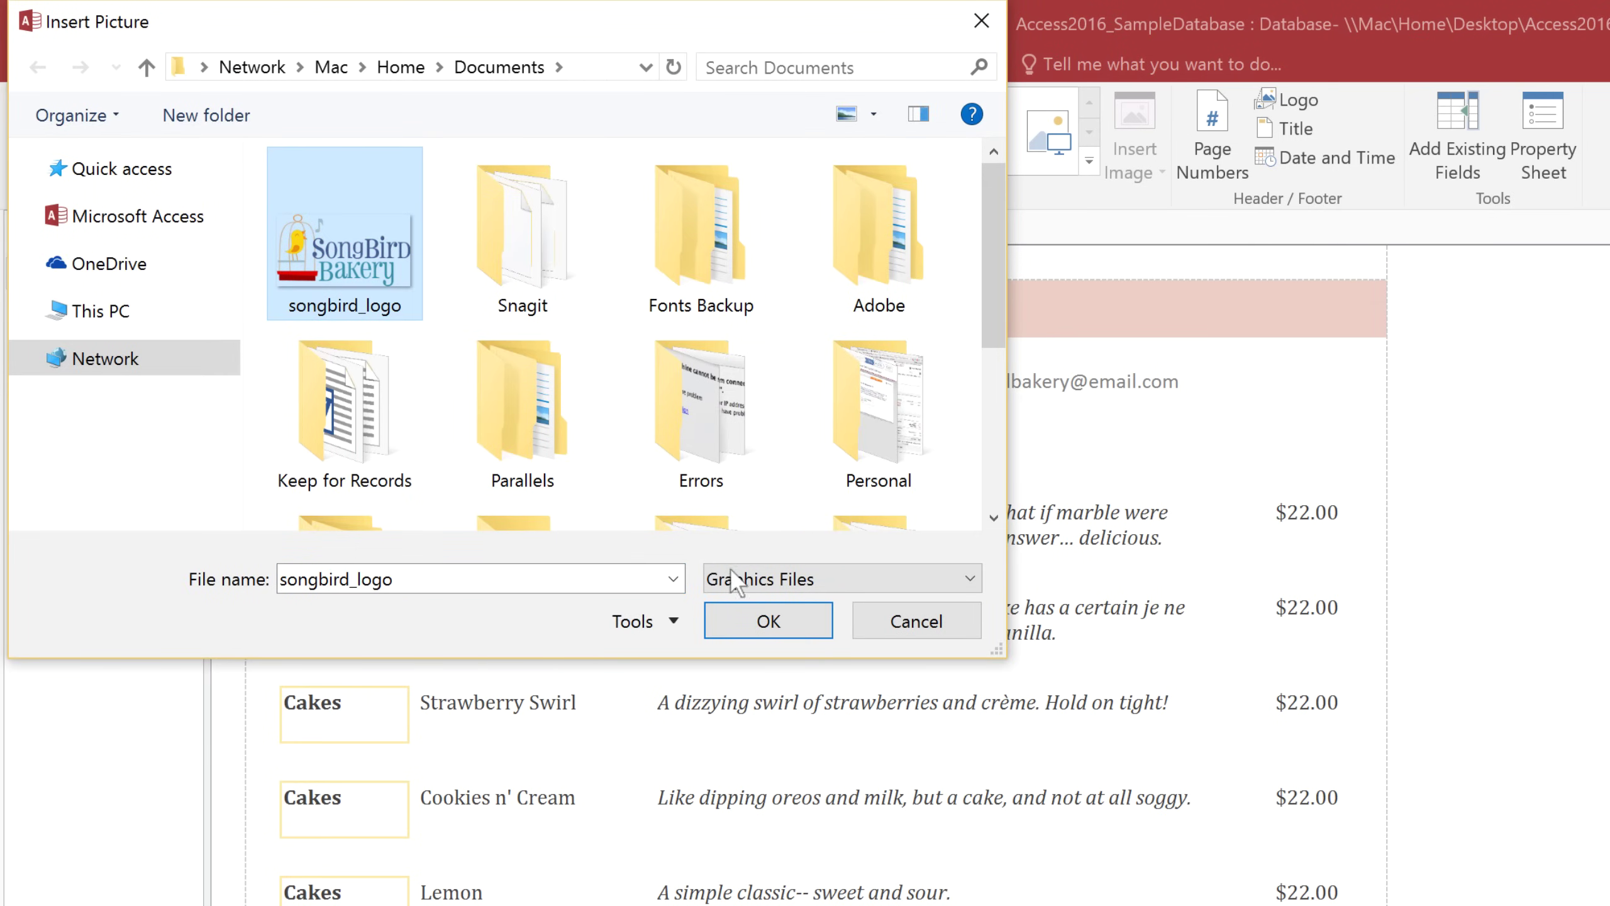
pyautogui.click(793, 610)
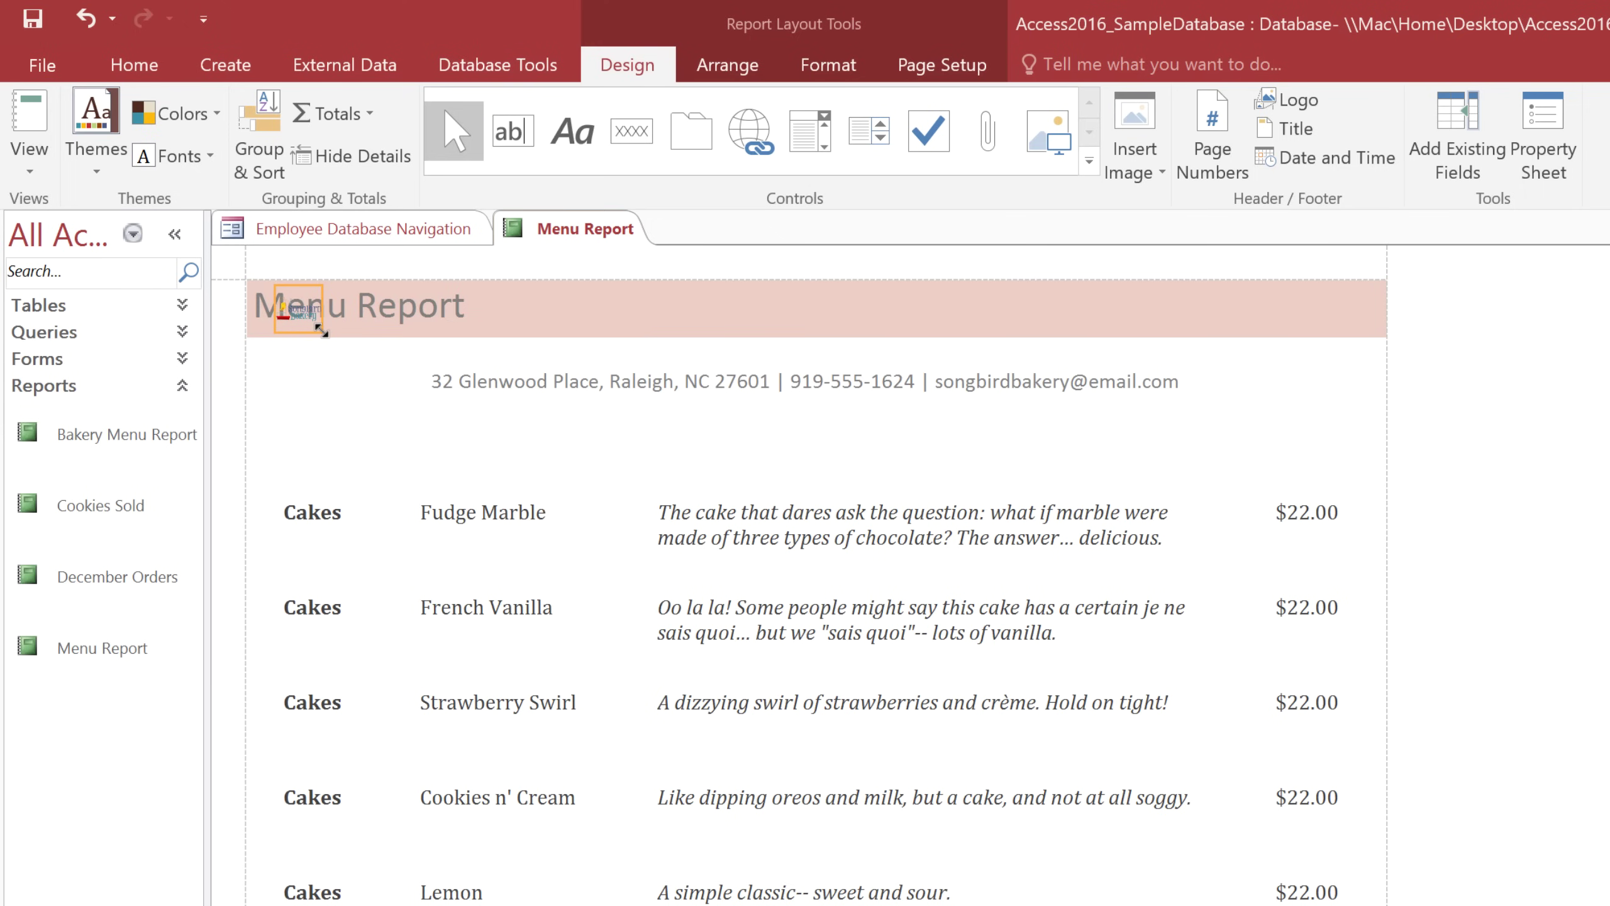
# Step: Enlarge and centre the songbird logo, move the title beneath it, and shorten it to 'Menu'
pyautogui.moveTo(322, 331); pyautogui.dragTo(602, 502)
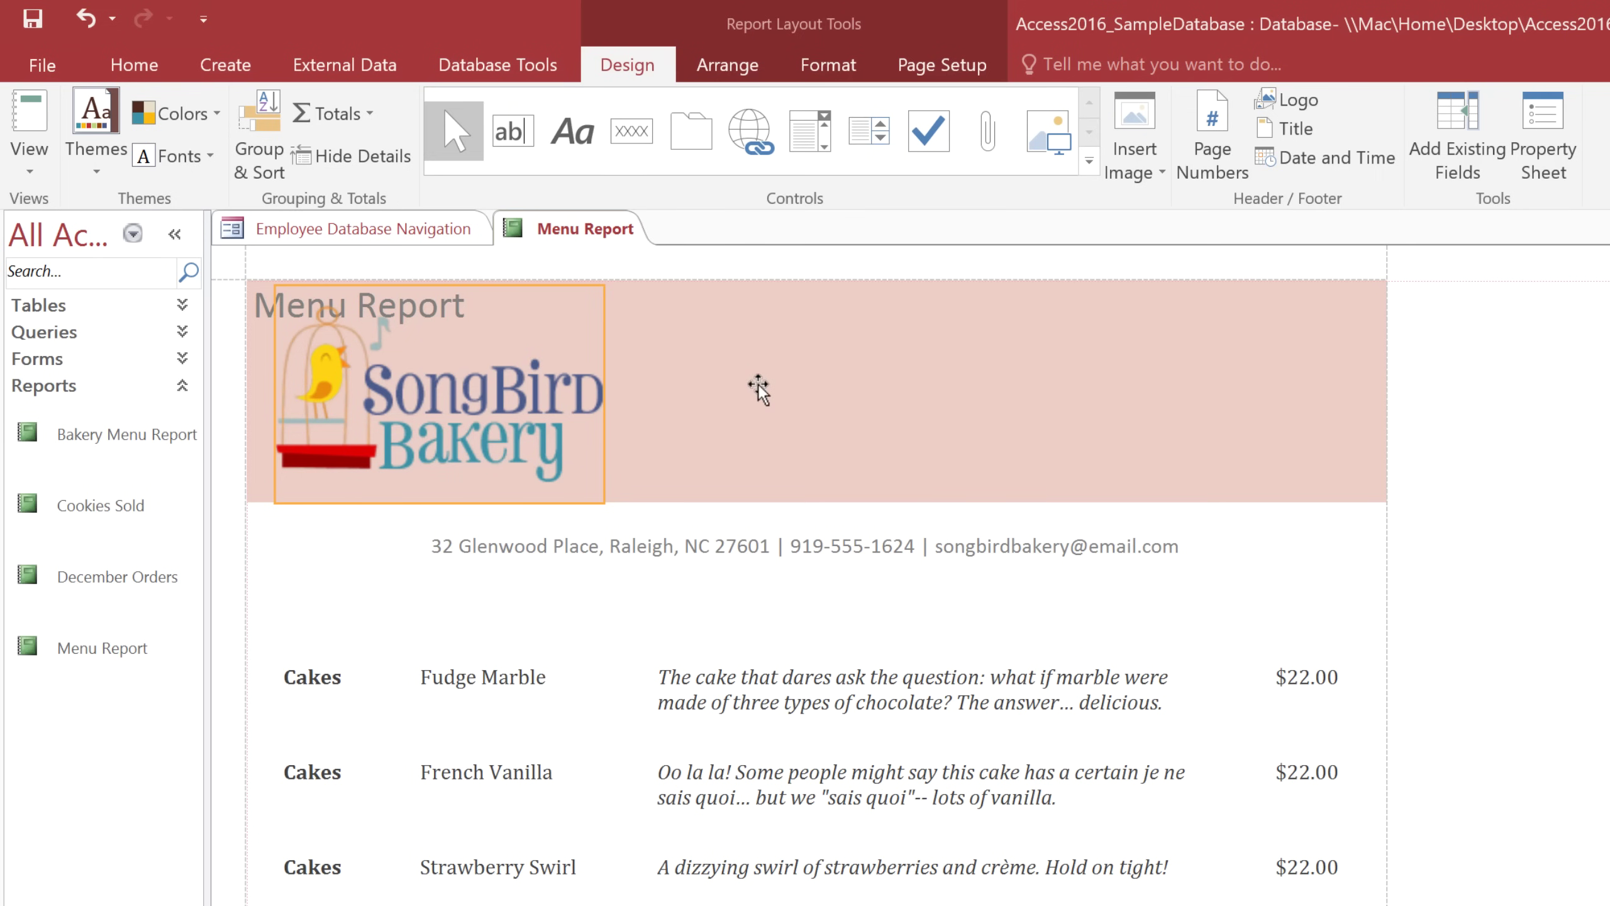
pyautogui.moveTo(784, 384); pyautogui.dragTo(784, 384)
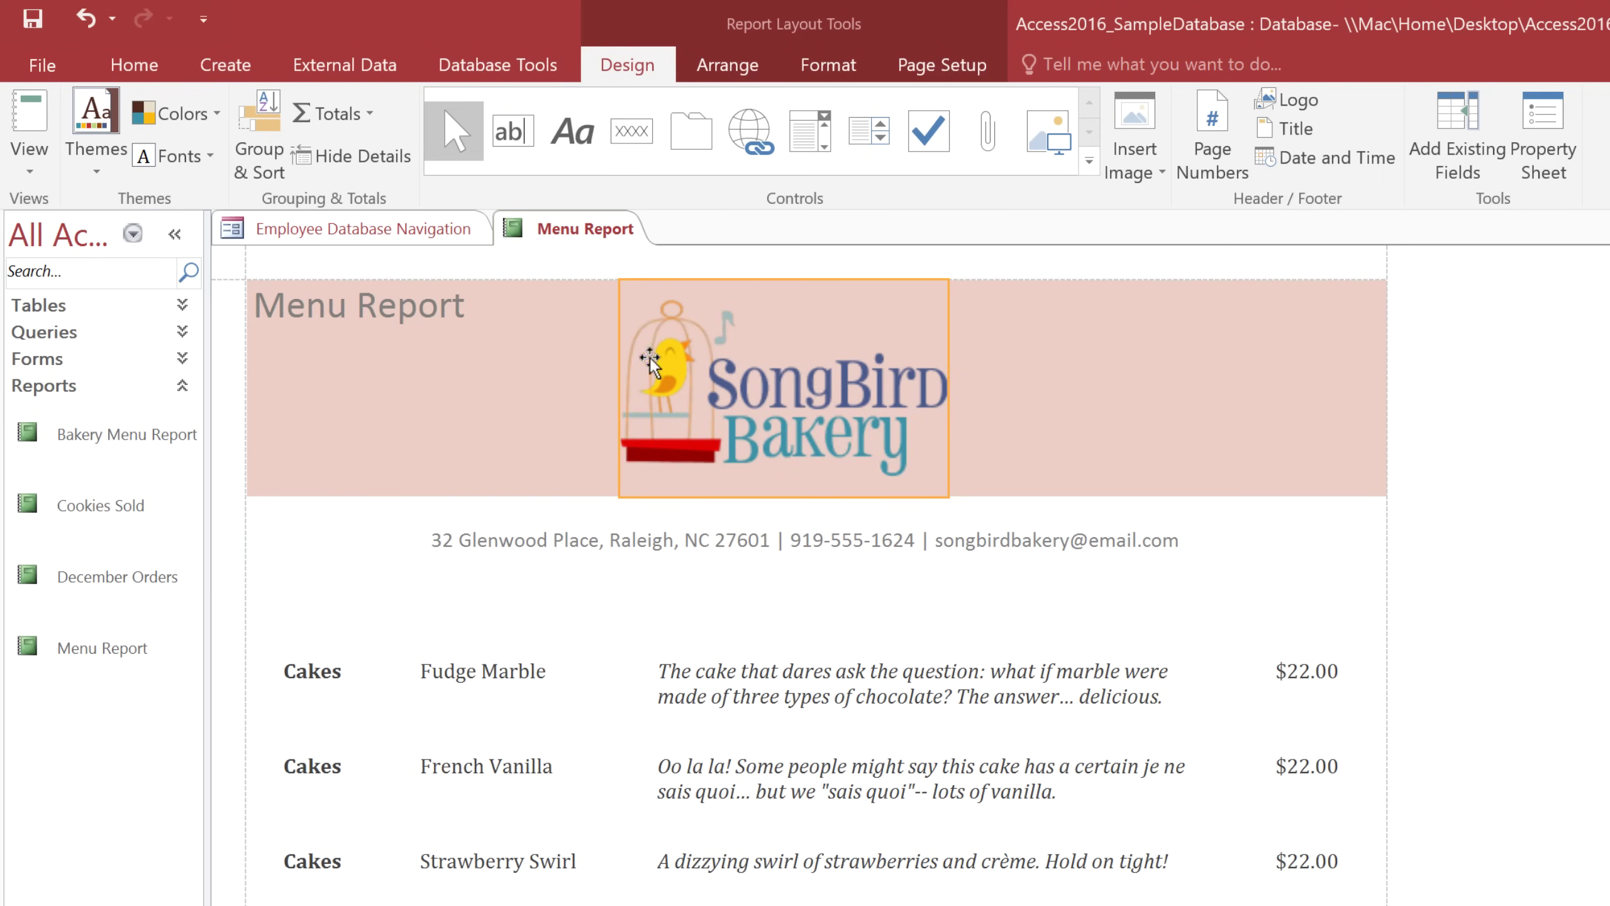
pyautogui.click(312, 308)
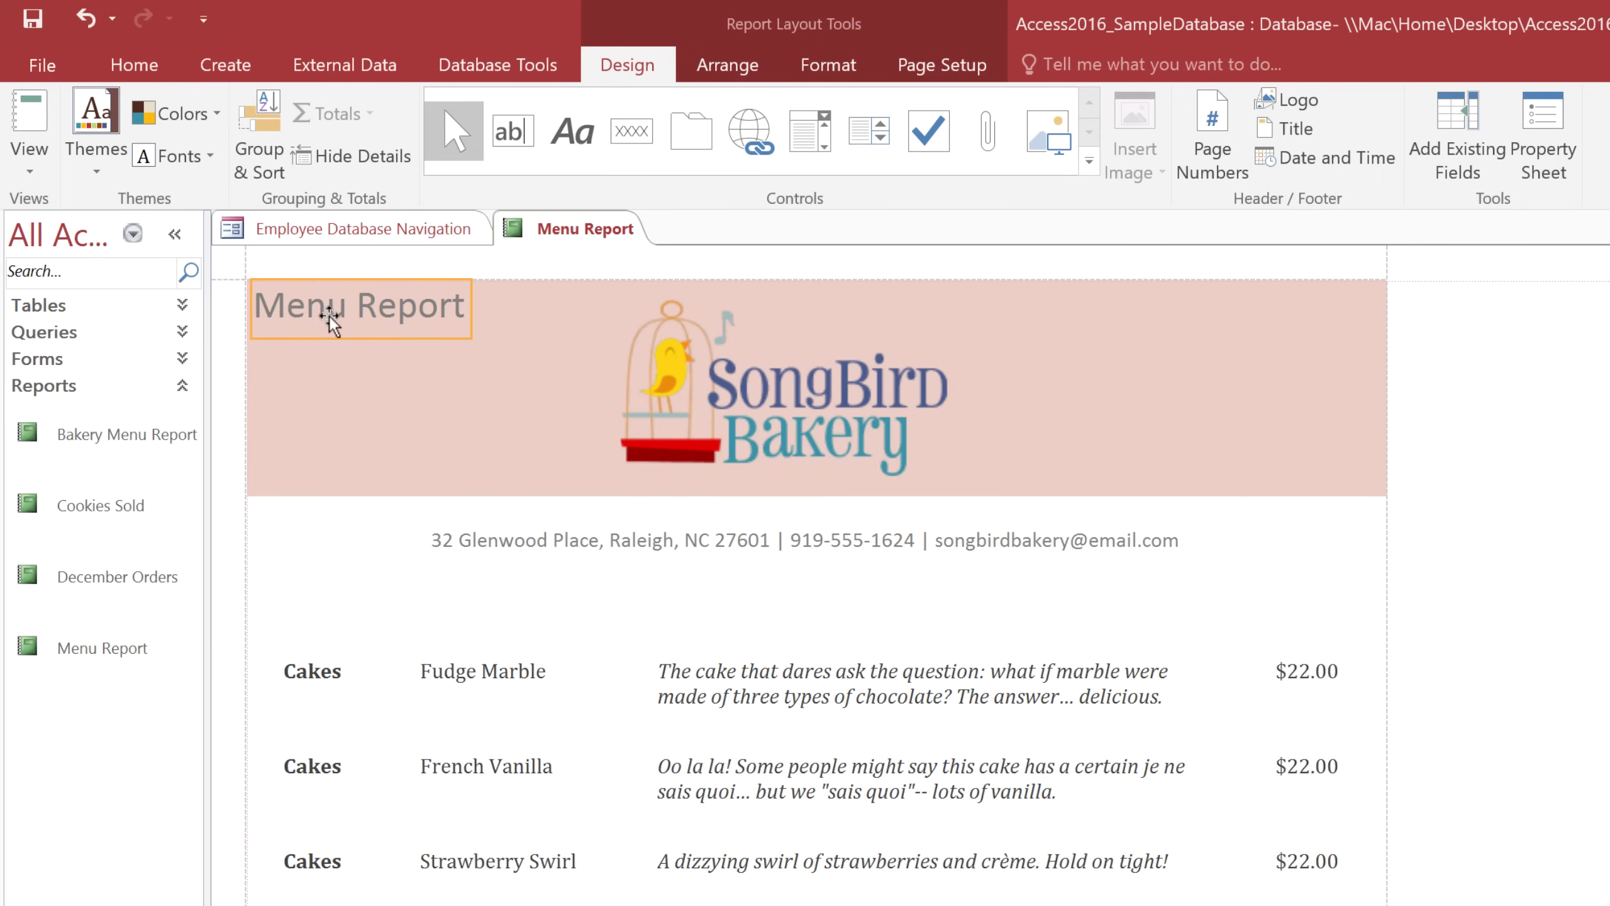
pyautogui.moveTo(797, 514); pyautogui.dragTo(798, 515)
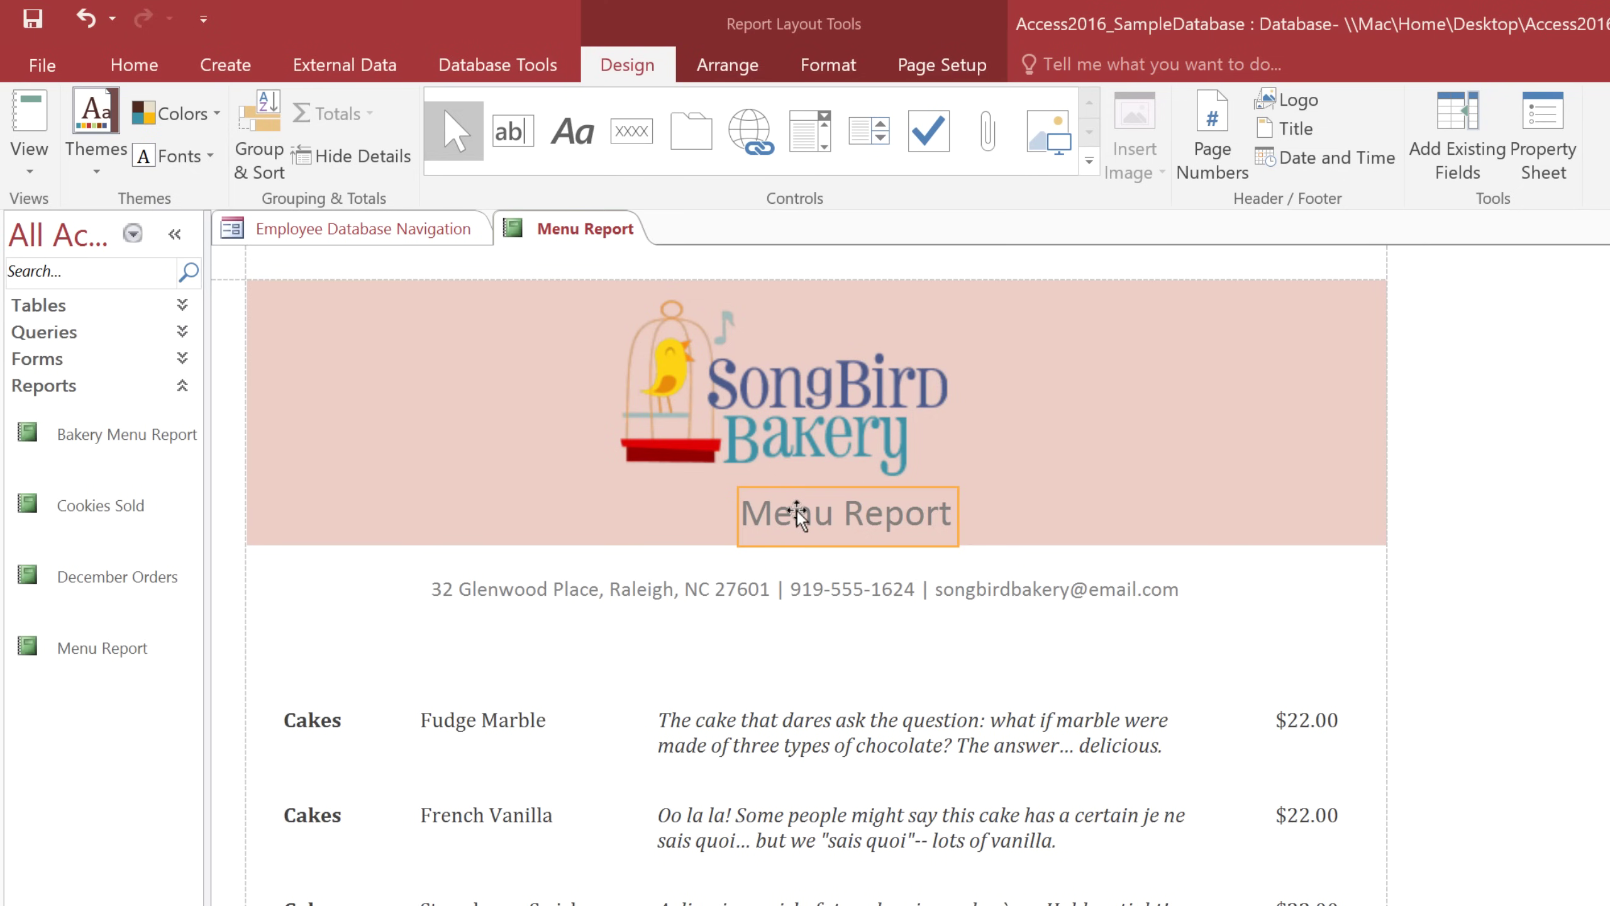
pyautogui.doubleClick(904, 515)
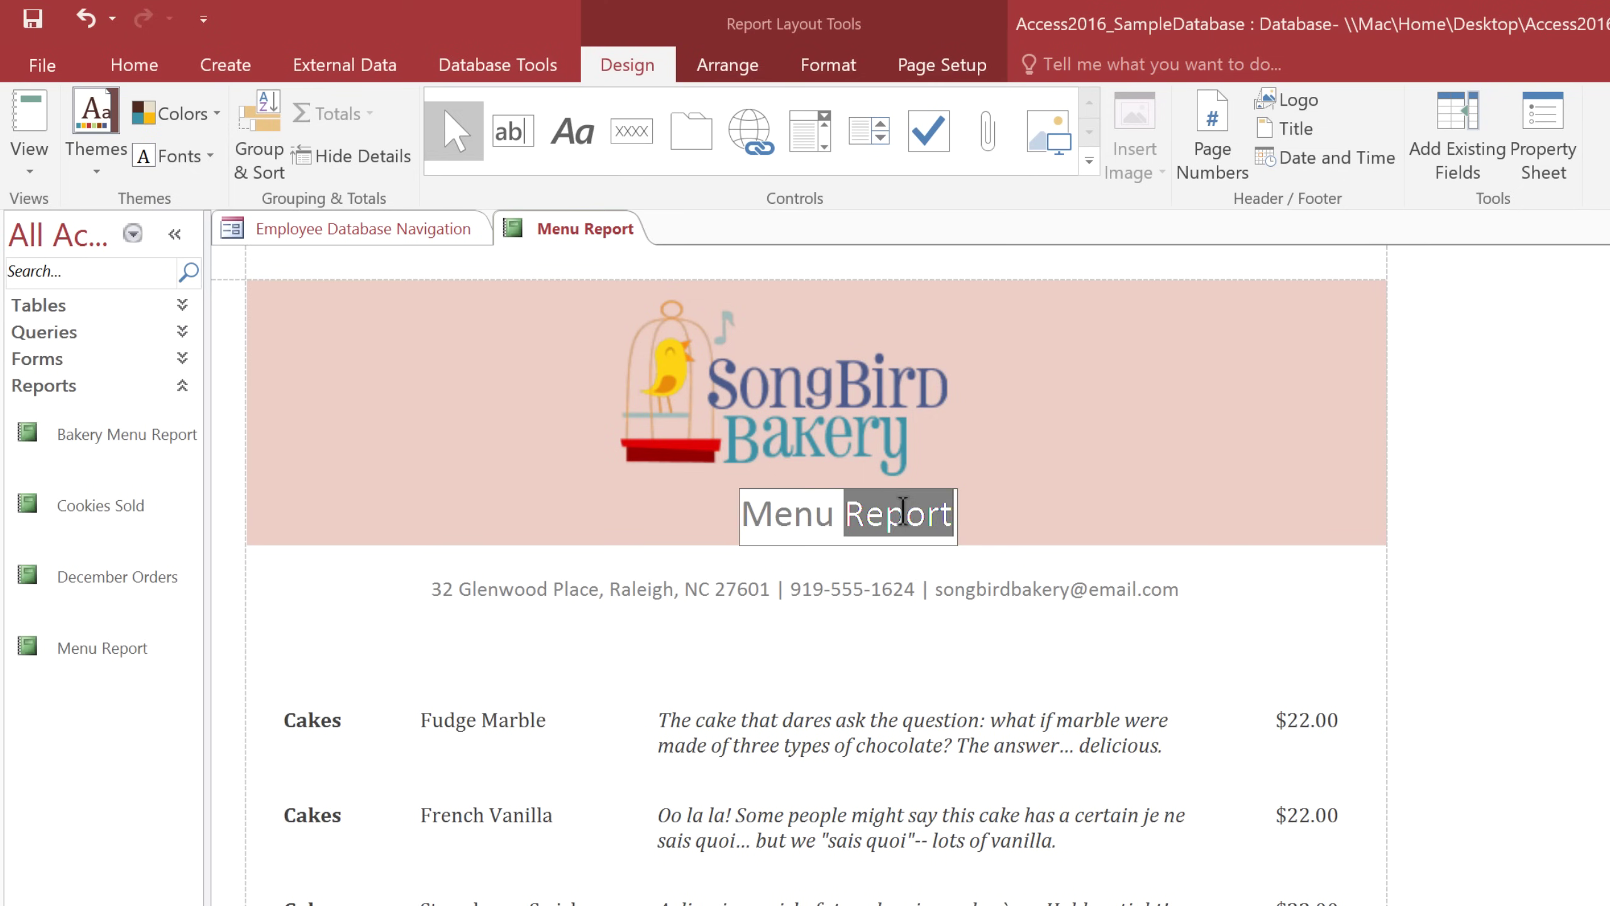
pyautogui.press('BackSpace')
pyautogui.press('BackSpace')
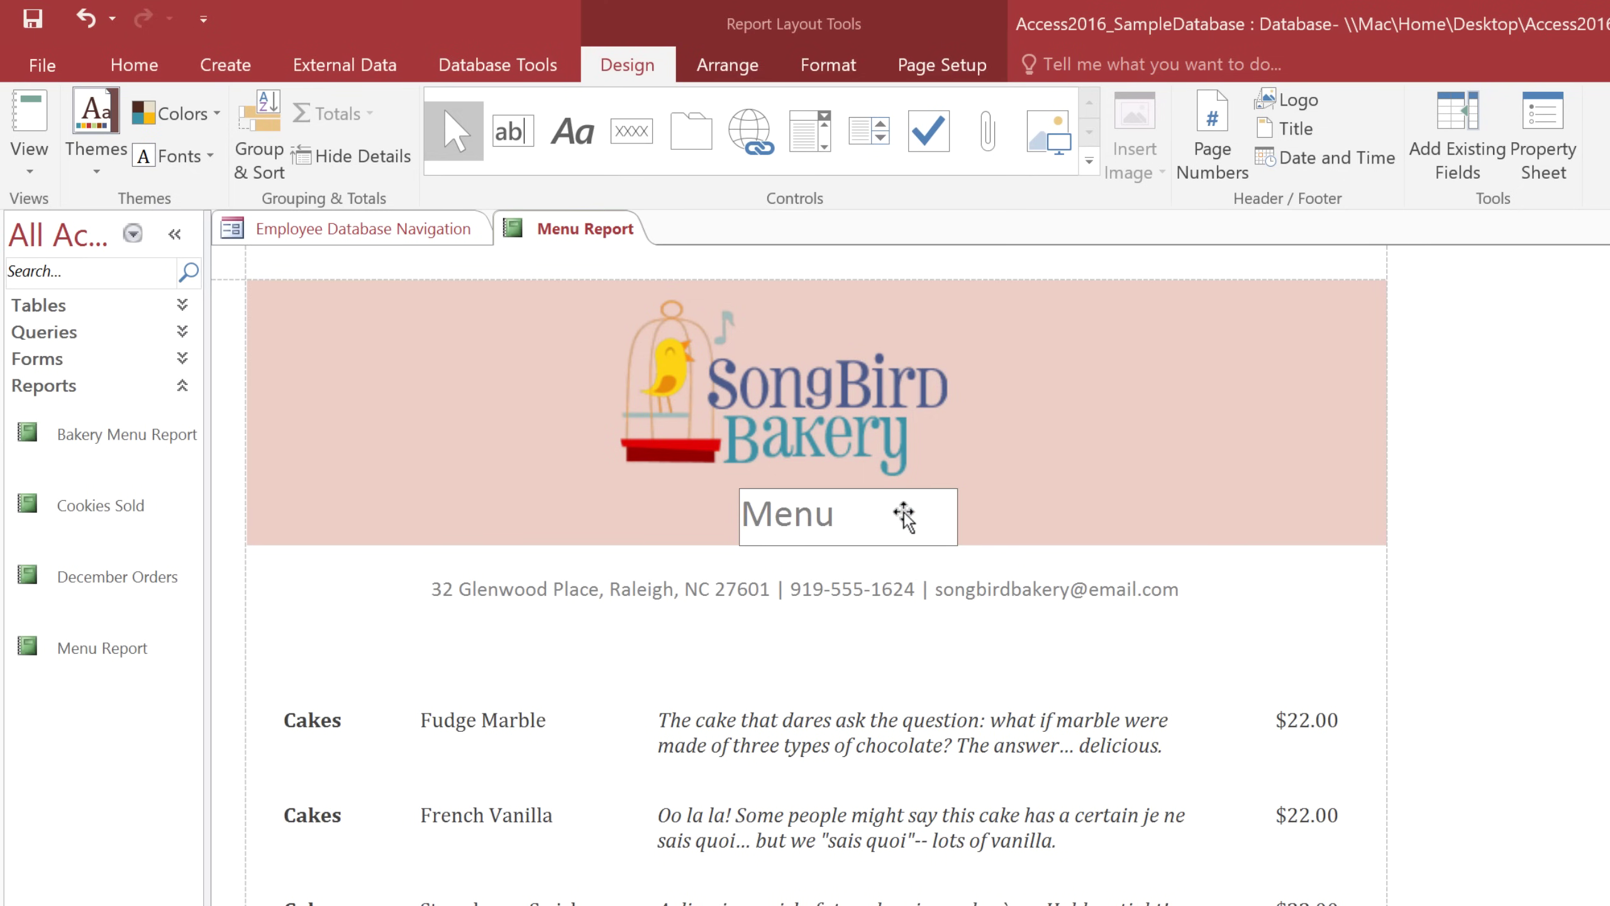
# Step: Apply the Ion theme and the Corbel theme font set to the Menu Report
pyautogui.click(889, 278)
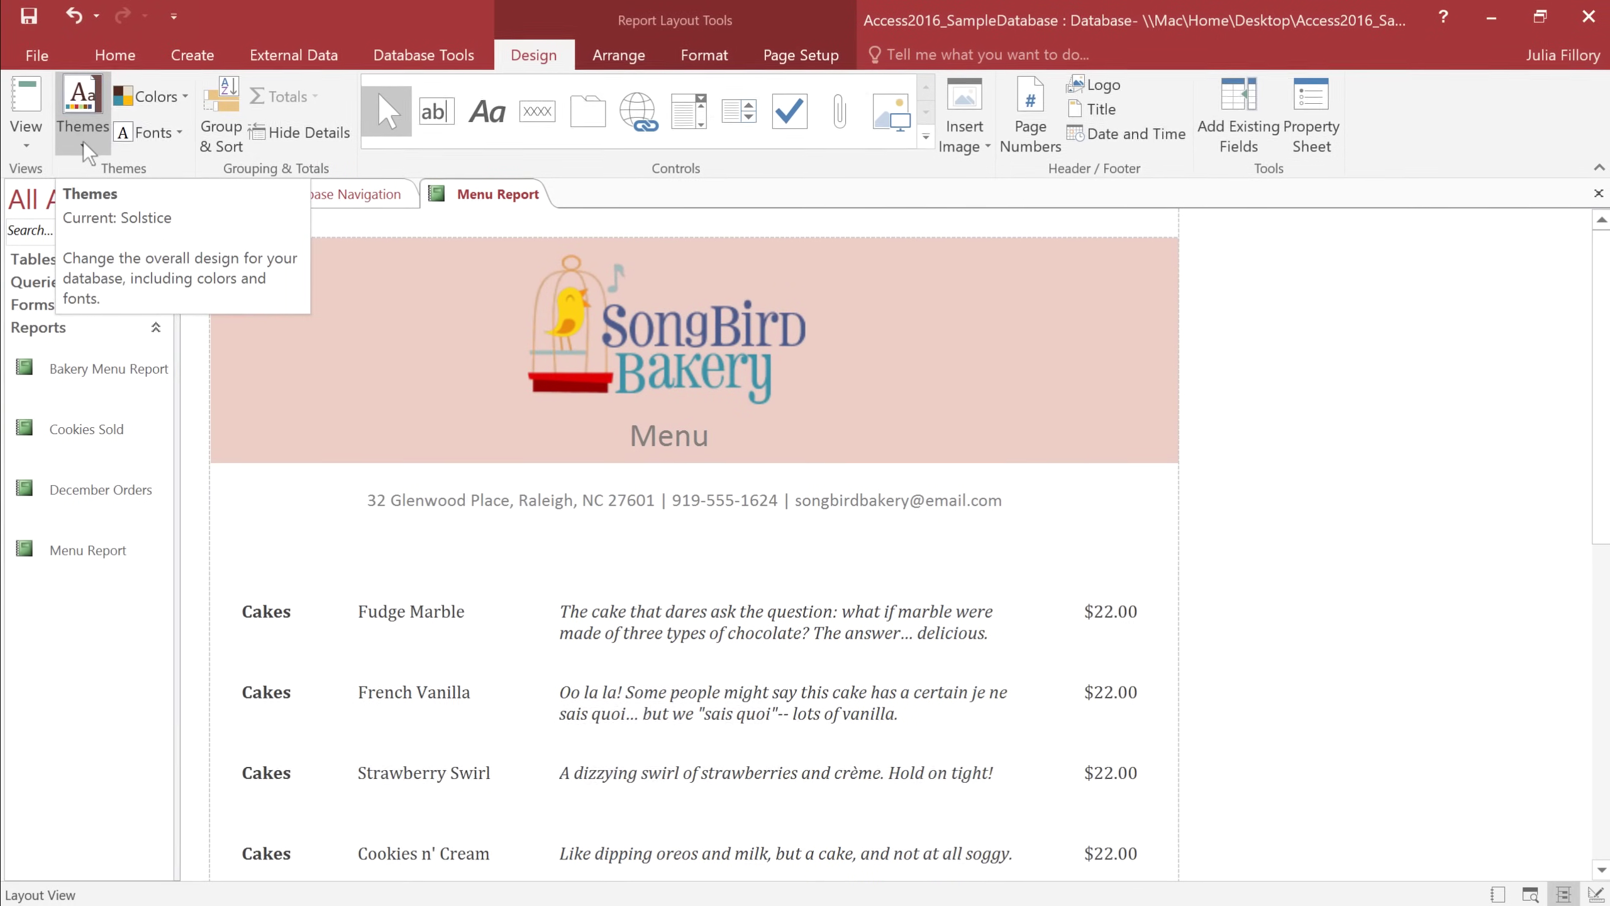
pyautogui.click(83, 141)
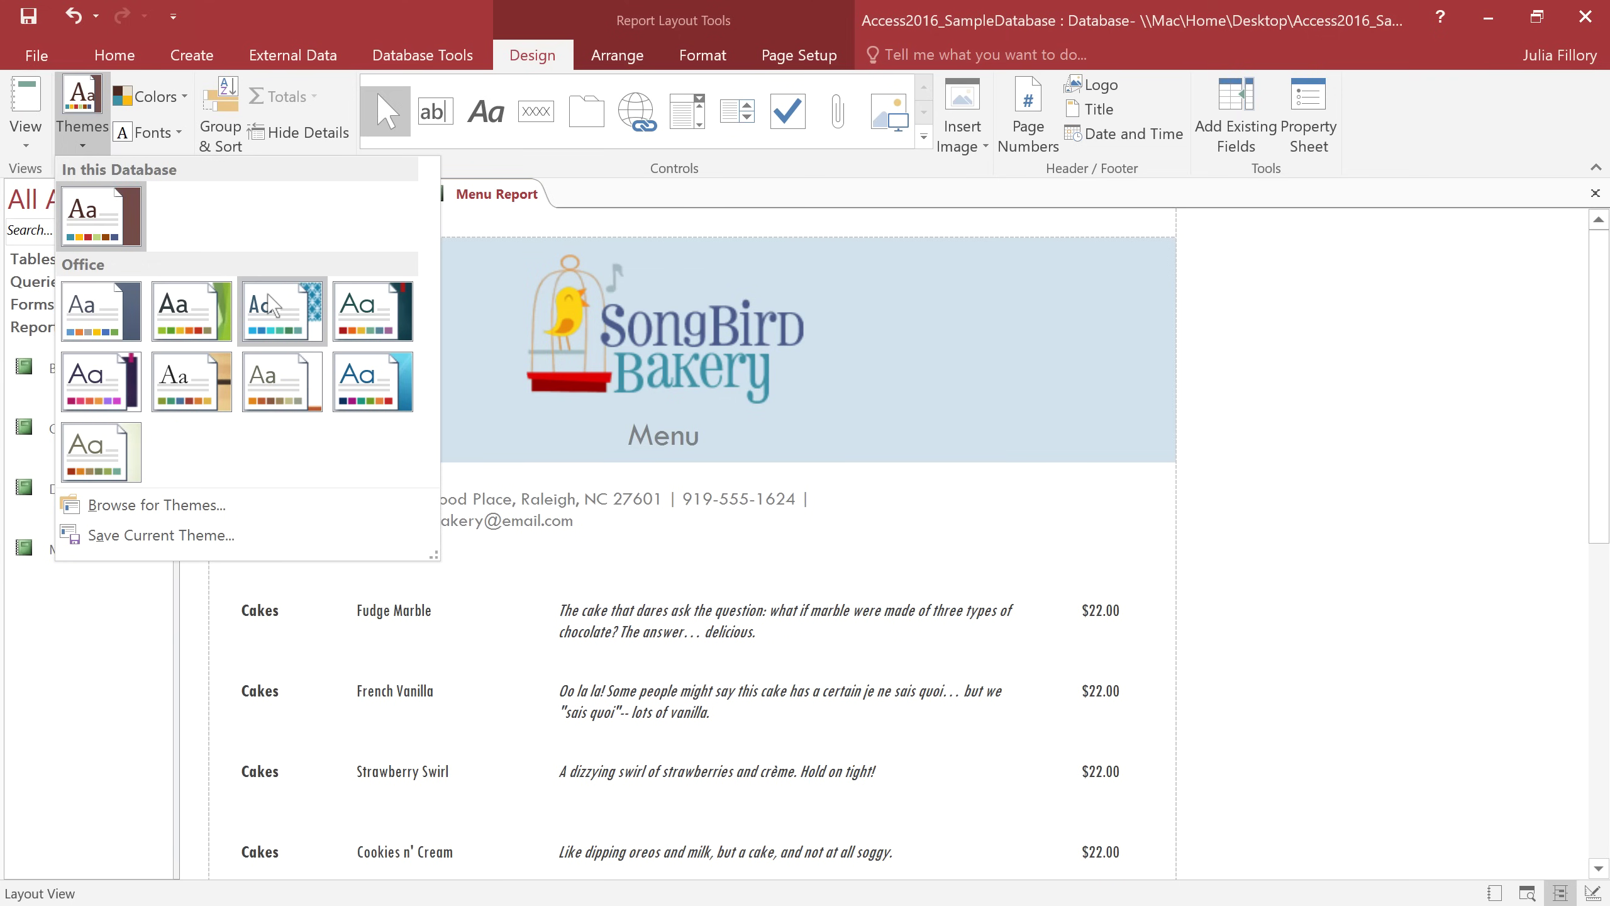
pyautogui.click(368, 295)
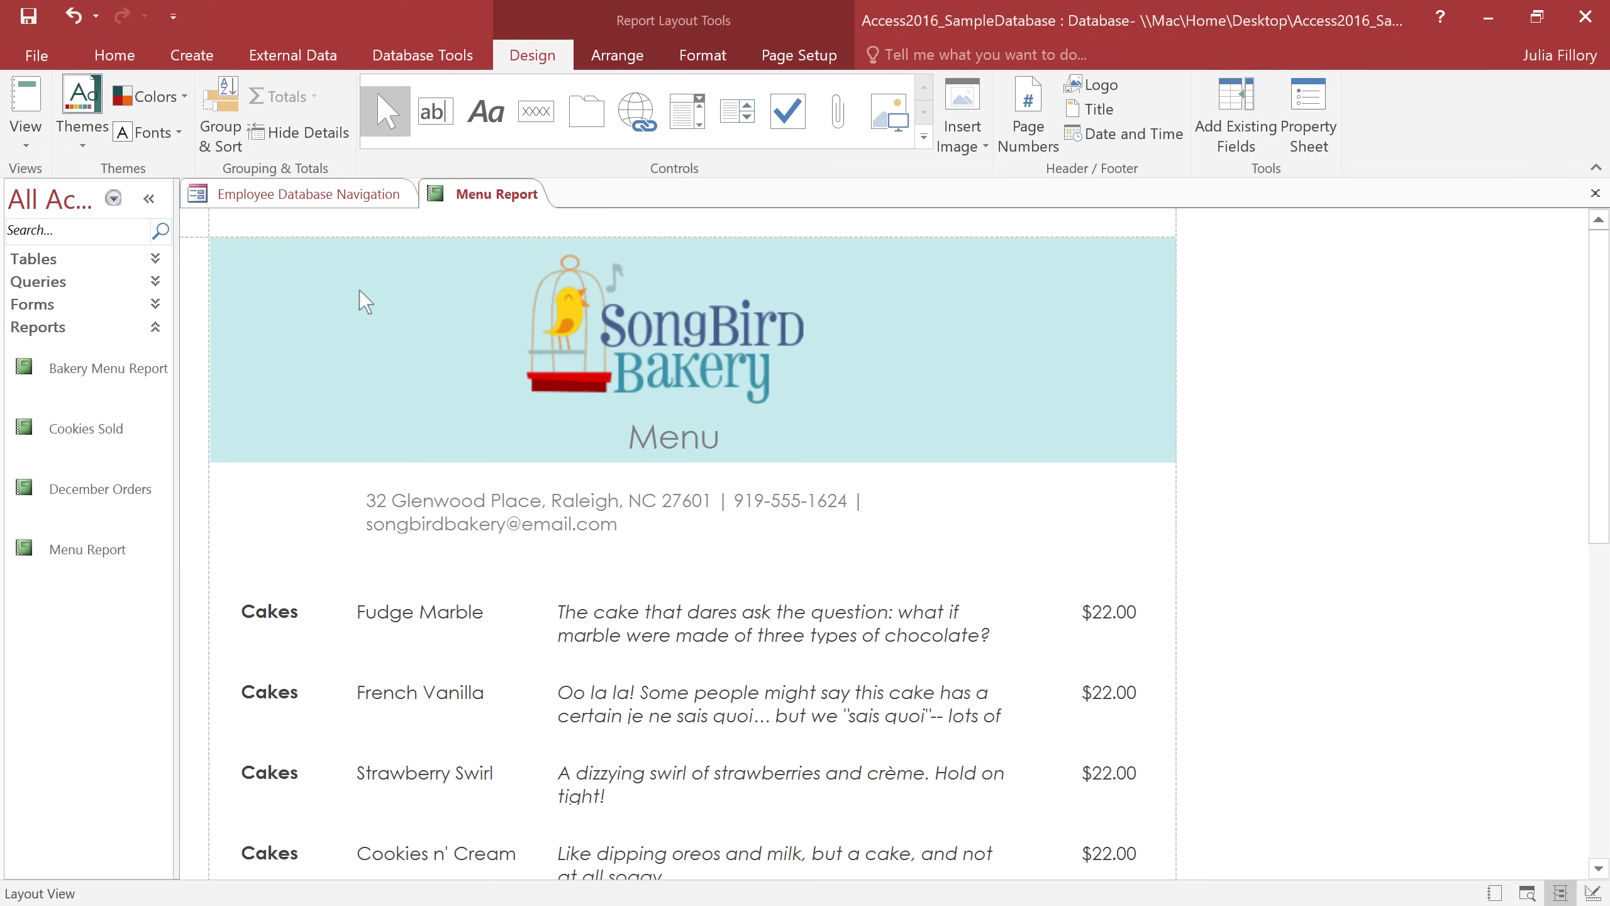
pyautogui.click(136, 138)
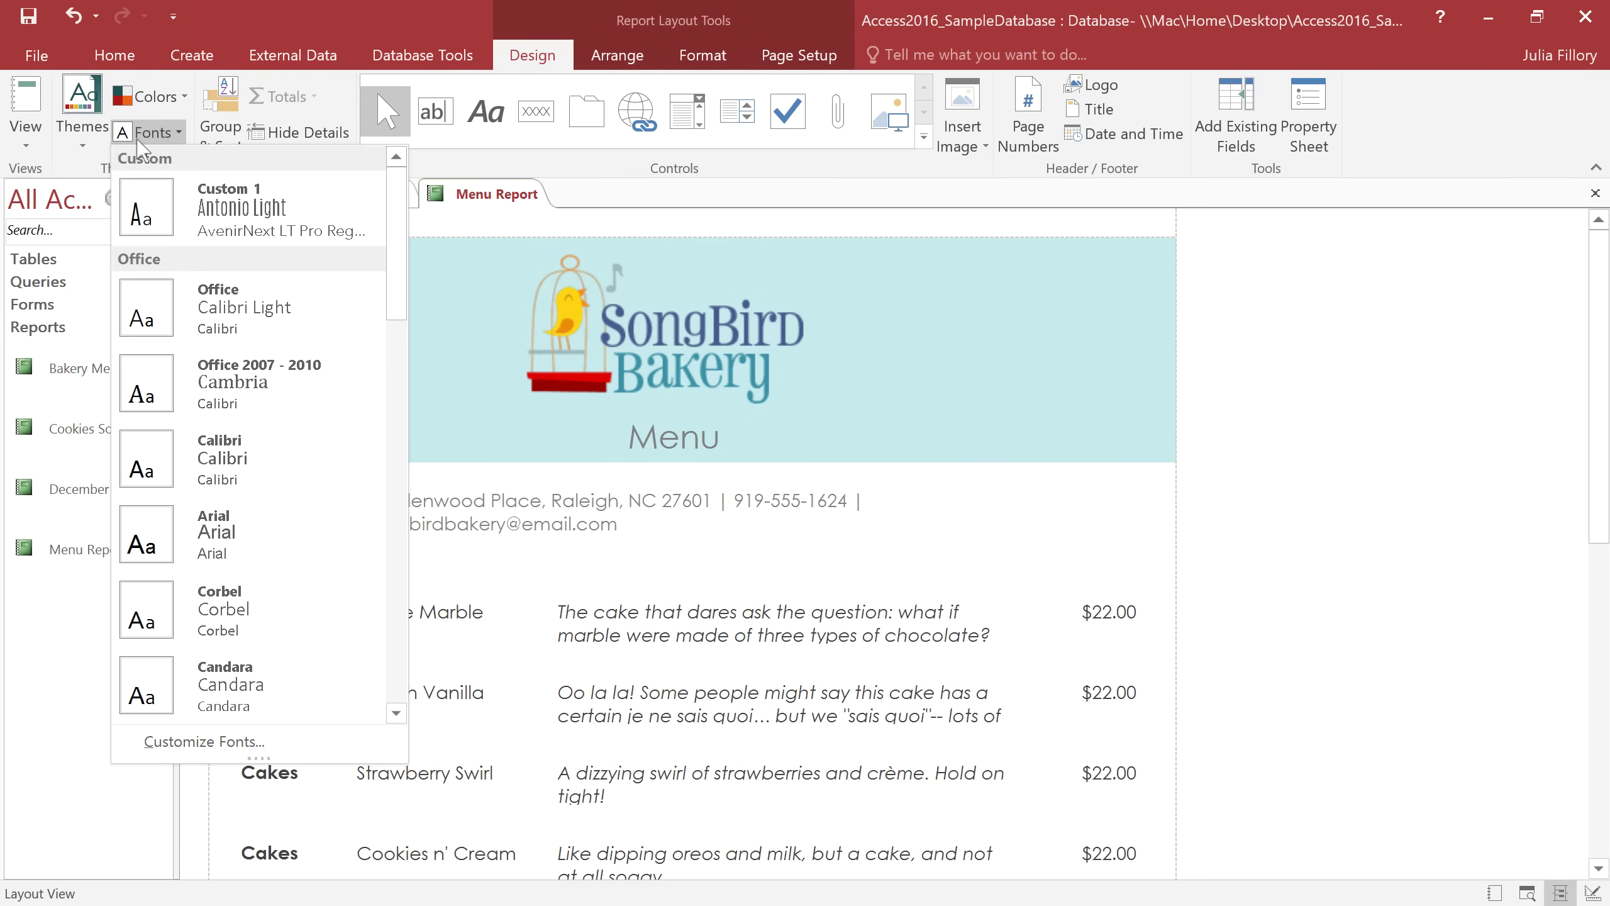
pyautogui.click(299, 590)
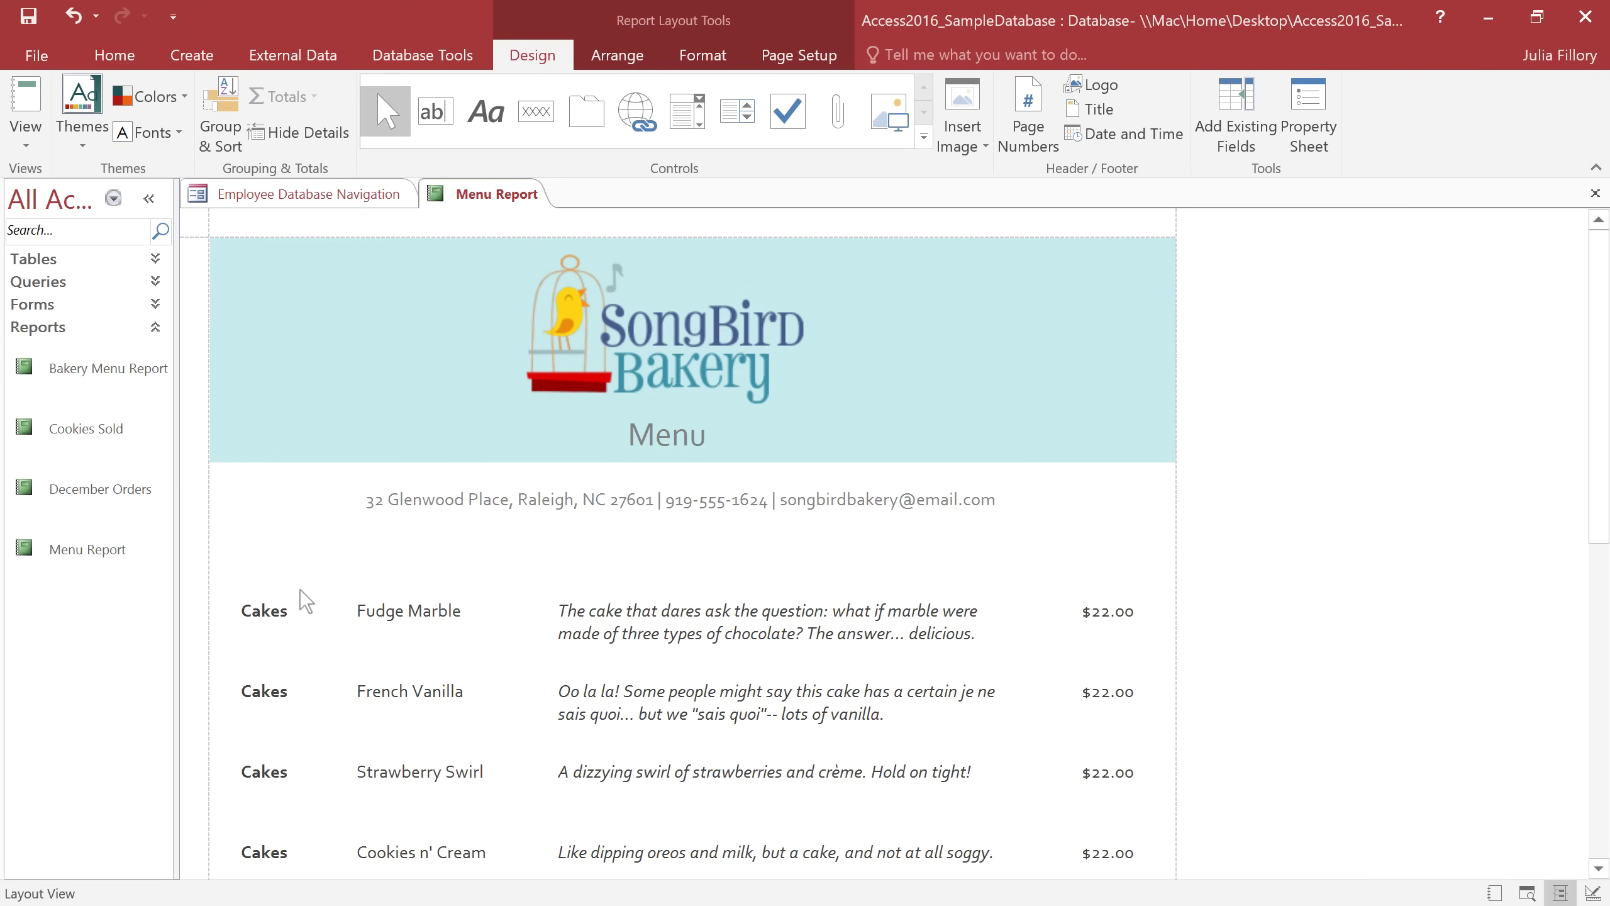